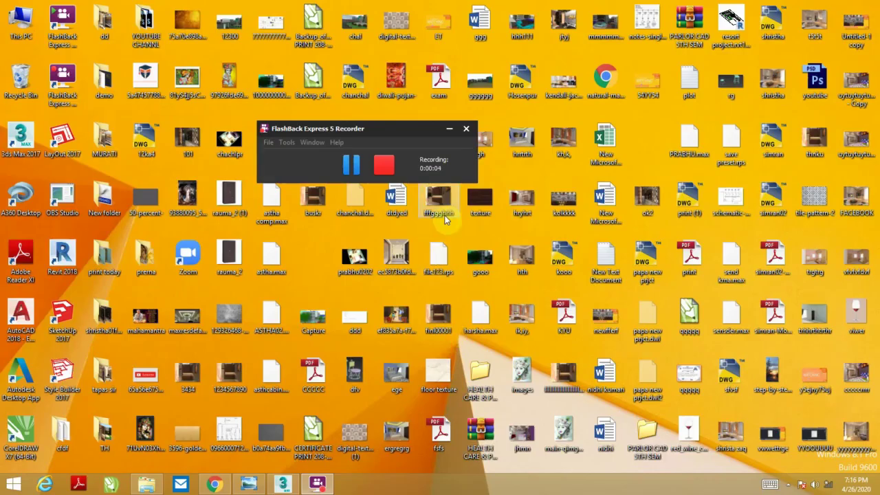
# Minimize the FlashBack recorder and bring the empty 3ds Max 2017 scene back up
pyautogui.click(450, 129)
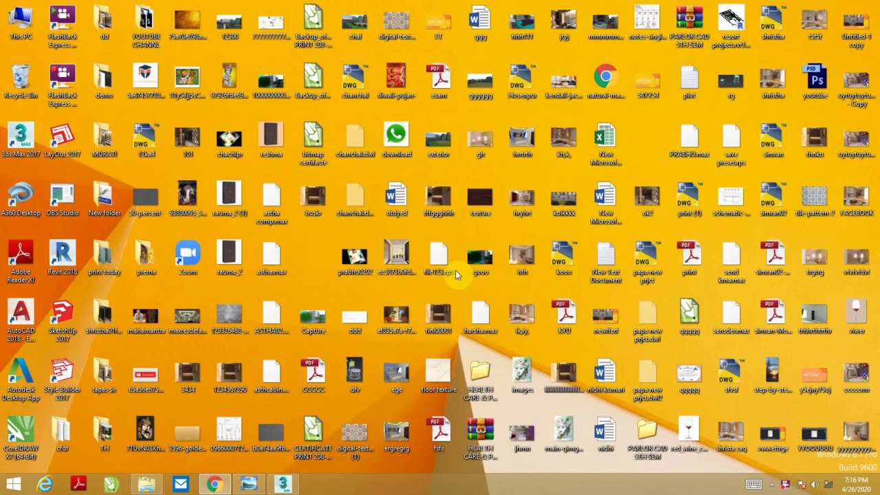
pyautogui.click(285, 484)
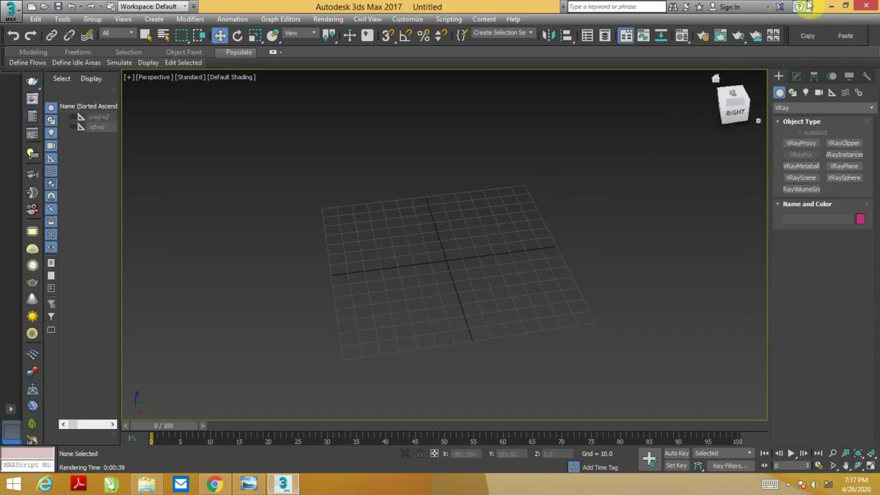
# Drag Lamp N110819.max from the prerna\New folder in Explorer into the 3ds Max viewport
pyautogui.click(832, 5)
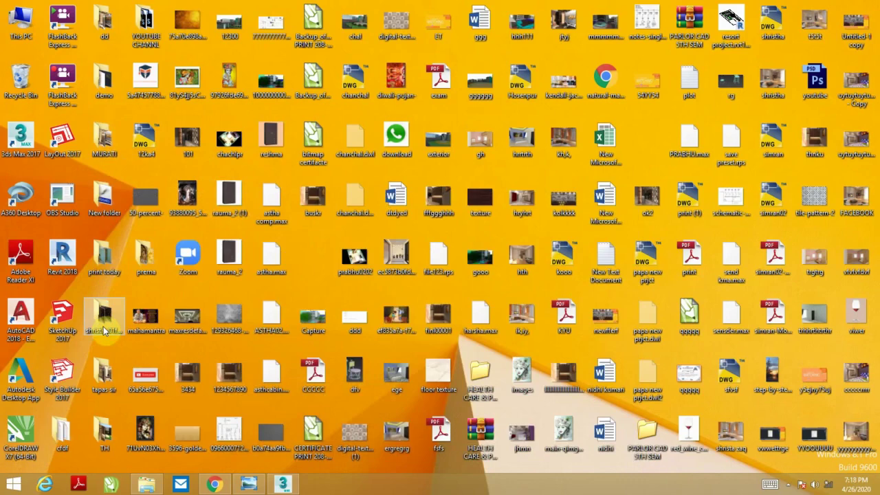
pyautogui.doubleClick(145, 256)
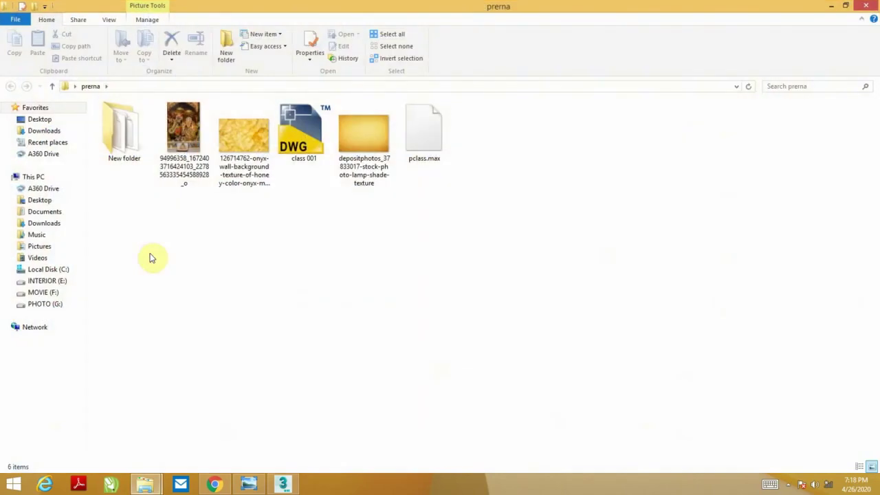
pyautogui.doubleClick(118, 110)
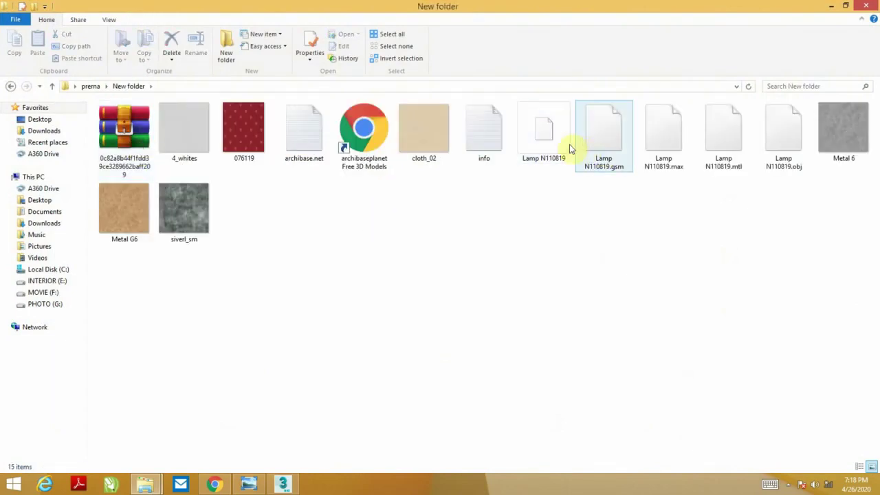
pyautogui.moveTo(664, 139); pyautogui.dragTo(286, 475)
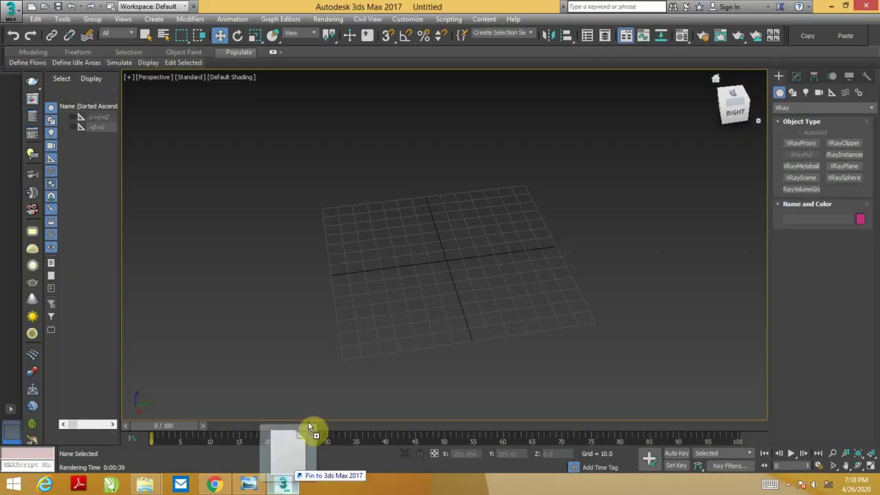
pyautogui.moveTo(286, 475); pyautogui.dragTo(390, 239)
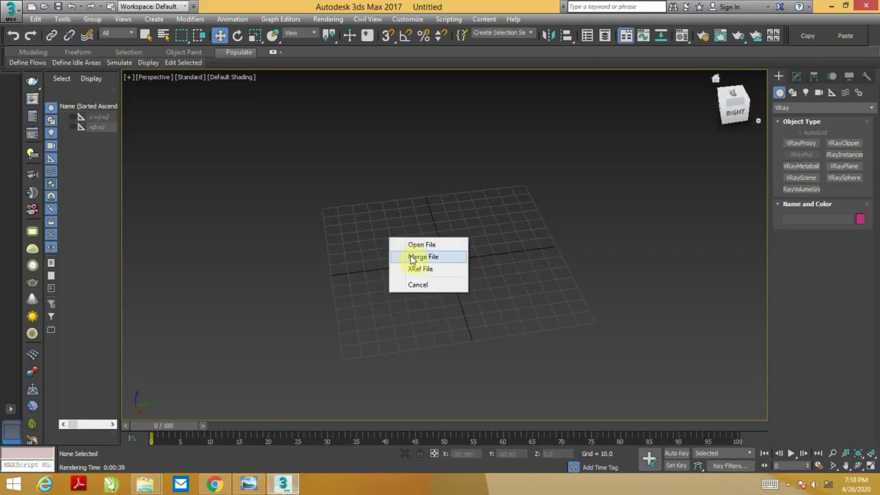
# Merge the lamp file into the scene, place the lamps and select Group01
pyautogui.click(421, 257)
pyautogui.click(385, 262)
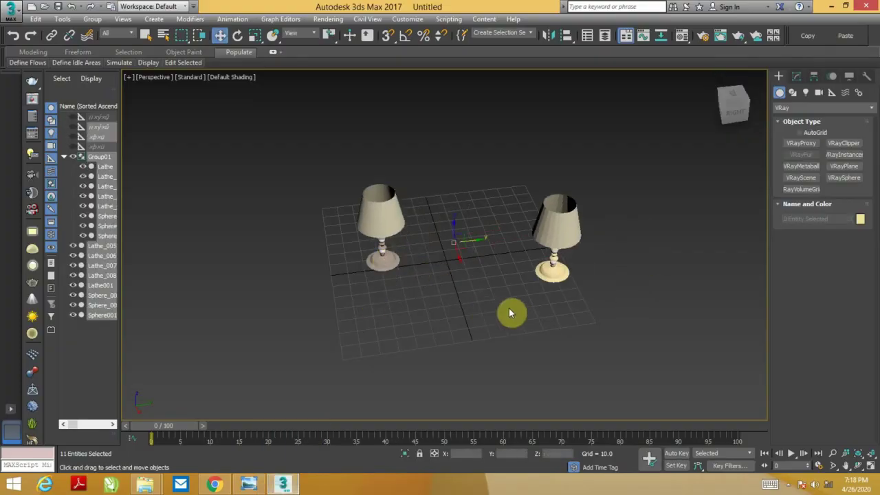
pyautogui.moveTo(476, 284)
pyautogui.keyDown('alt'); pyautogui.mouseDown(button='middle')
pyautogui.moveTo(527, 252)
pyautogui.moveTo(491, 277)
pyautogui.moveTo(371, 253)
pyautogui.mouseUp(button='middle'); pyautogui.keyUp('alt')
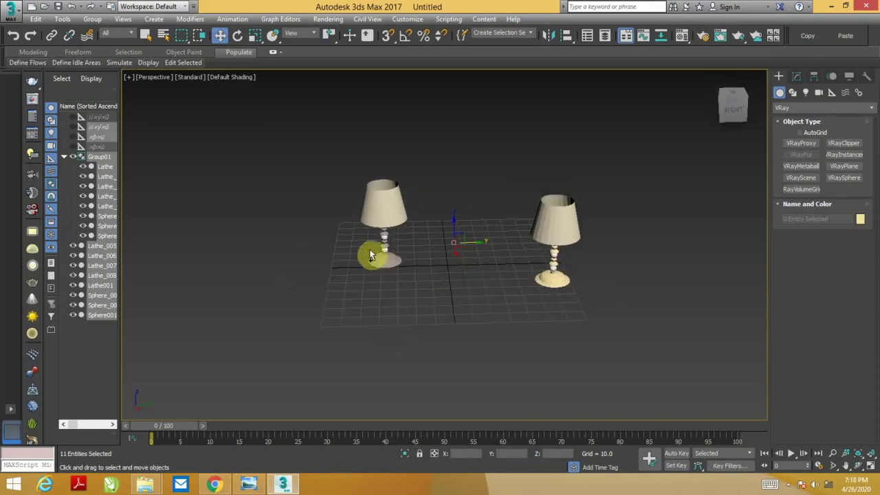
pyautogui.scroll(5, 369, 245)
pyautogui.click(436, 138)
# Orbit and zoom the Perspective view onto the left lamp
pyautogui.moveTo(468, 227)
pyautogui.keyDown('alt'); pyautogui.mouseDown(button='middle')
pyautogui.moveTo(478, 172)
pyautogui.moveTo(541, 248)
pyautogui.mouseUp(button='middle'); pyautogui.keyUp('alt')
pyautogui.scroll(-3, 515, 261)
pyautogui.scroll(-3, 494, 272)
pyautogui.keyDown('alt'); pyautogui.moveTo(495, 277); pyautogui.dragTo(468, 277, button='middle'); pyautogui.keyUp('alt')
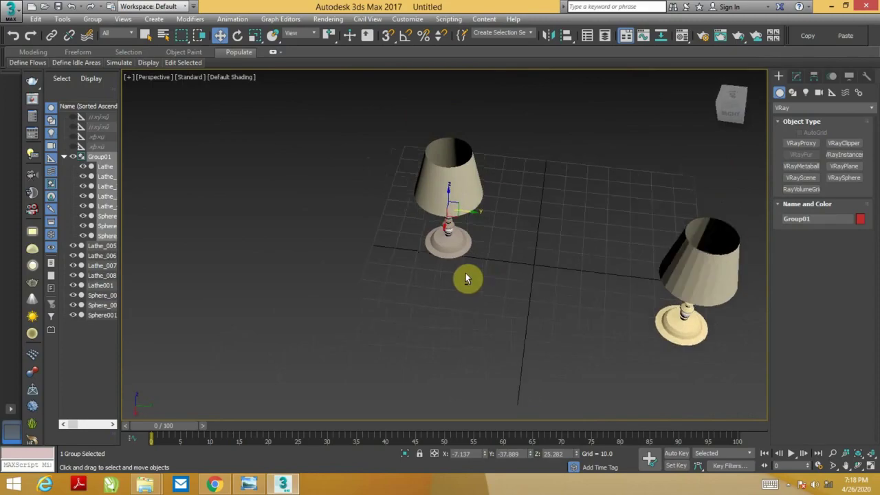
pyautogui.moveTo(507, 245)
pyautogui.keyDown('alt'); pyautogui.mouseDown(button='middle')
pyautogui.moveTo(484, 238)
pyautogui.moveTo(458, 202)
pyautogui.mouseUp(button='middle'); pyautogui.keyUp('alt')
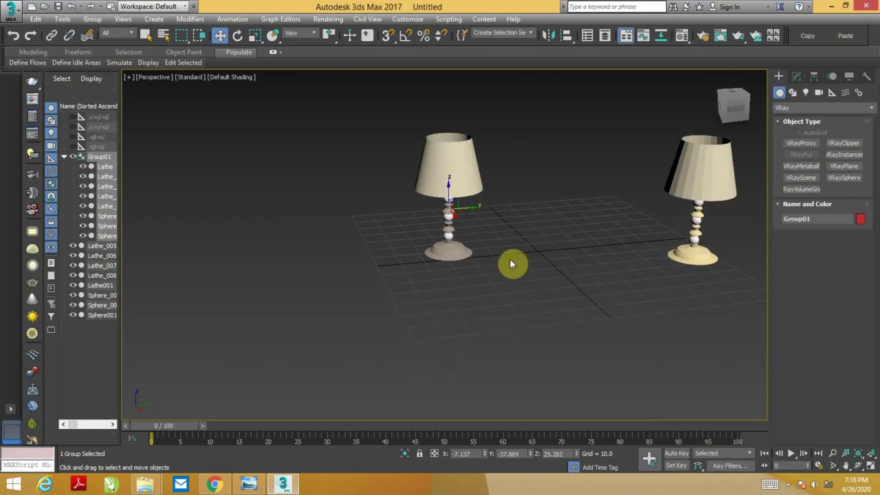
pyautogui.scroll(3, 468, 257)
pyautogui.scroll(2, 464, 251)
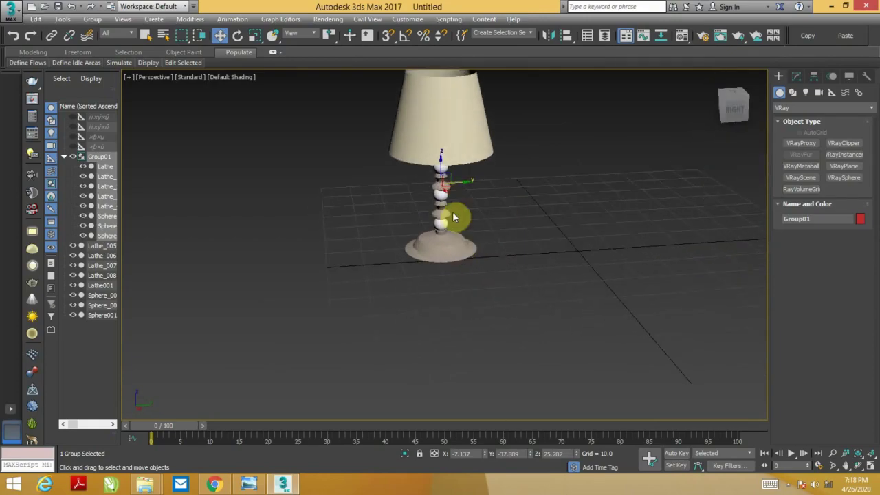
pyautogui.keyDown('alt'); pyautogui.moveTo(455, 216); pyautogui.dragTo(491, 224, button='middle'); pyautogui.keyUp('alt')
# Turn material slot 02 into a VRayMtl
pyautogui.press('m')
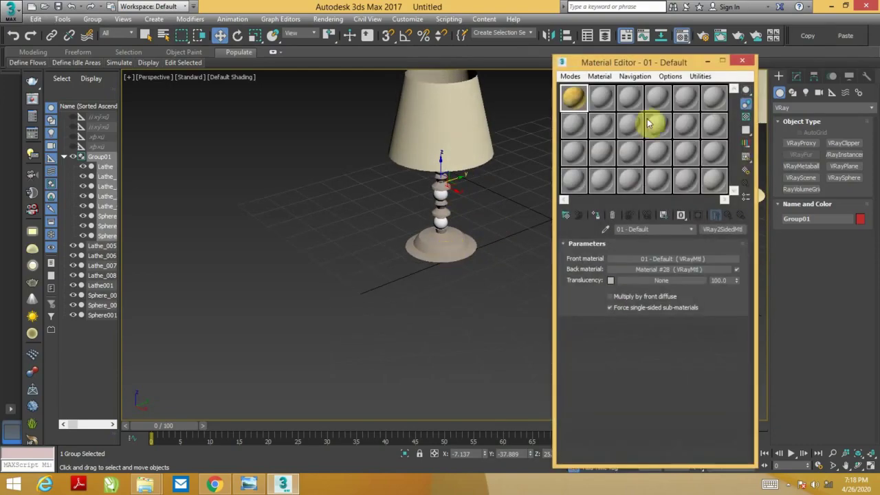
pyautogui.click(601, 101)
pyautogui.click(721, 229)
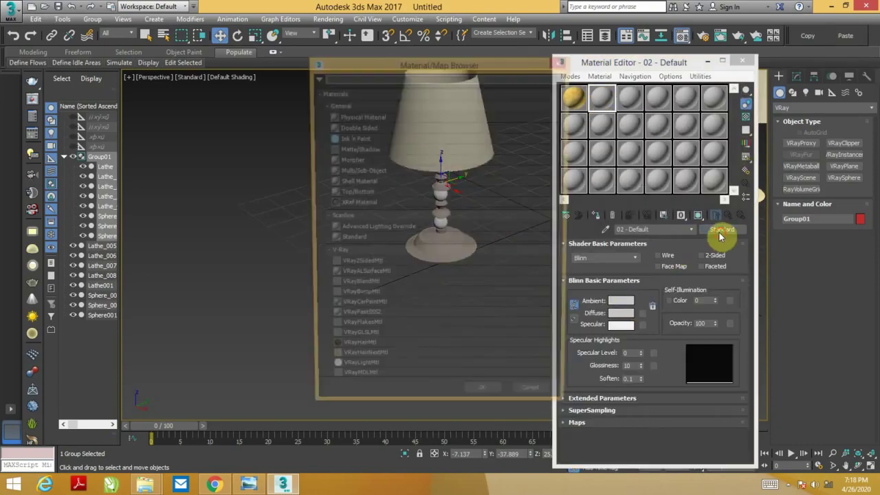
pyautogui.scroll(-1, 358, 385)
pyautogui.scroll(-1, 357, 382)
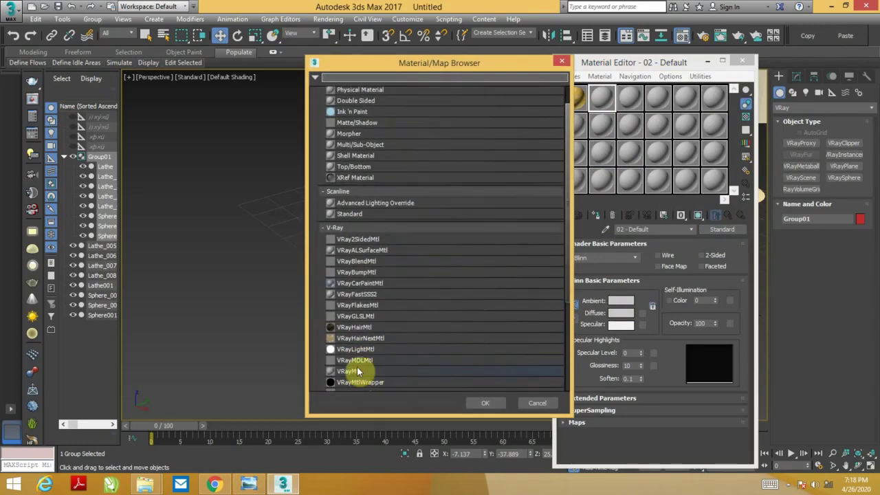
pyautogui.click(358, 370)
pyautogui.doubleClick(358, 370)
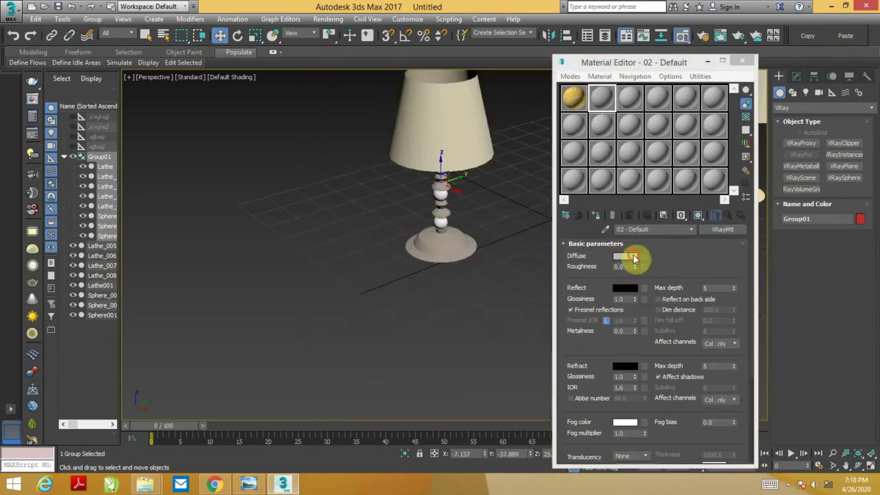
# Give it a dark orange-brown diffuse, grey reflection and 0.91 reflection glossiness
pyautogui.click(632, 256)
pyautogui.moveTo(249, 84); pyautogui.dragTo(228, 73)
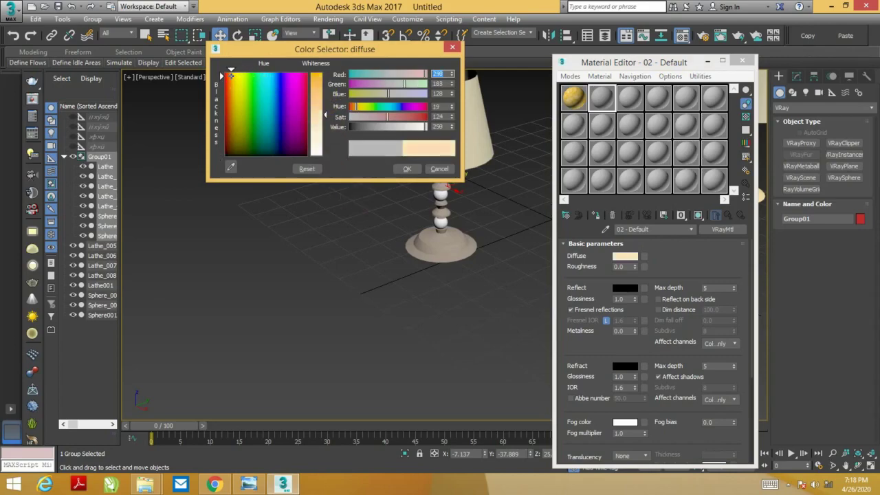
pyautogui.moveTo(317, 115); pyautogui.dragTo(319, 62)
pyautogui.click(373, 126)
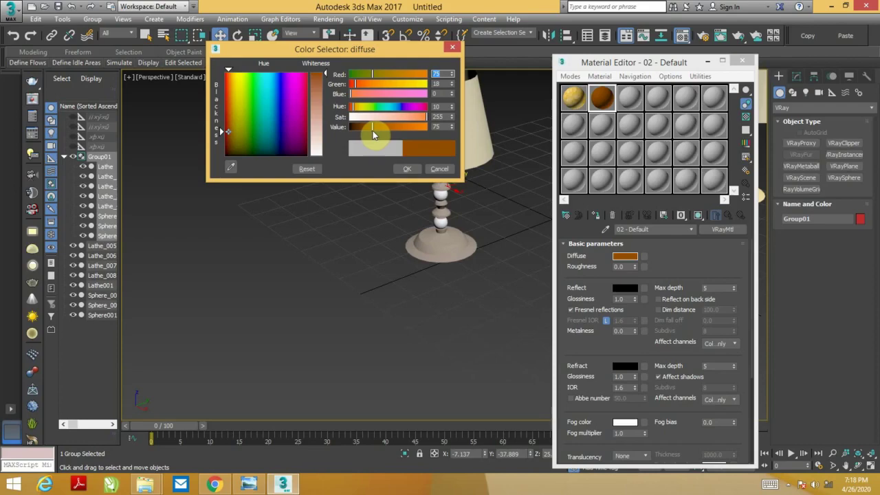
pyautogui.moveTo(373, 131); pyautogui.dragTo(375, 130)
pyautogui.click(406, 170)
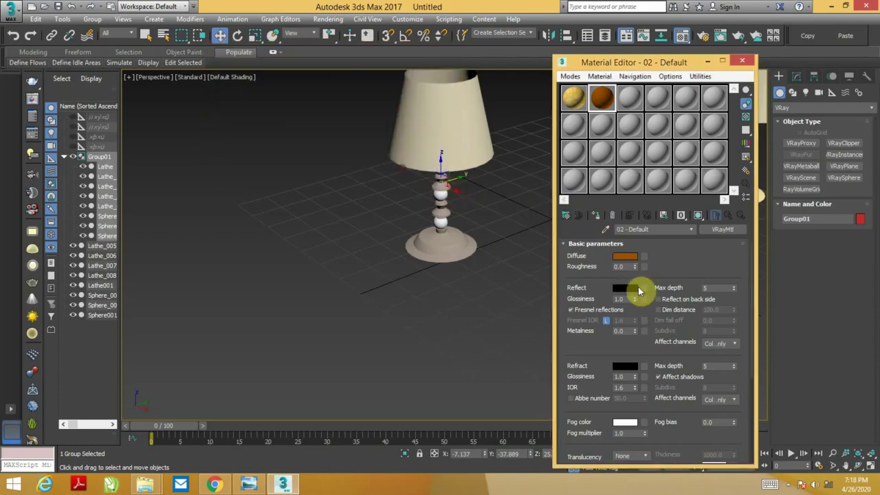
pyautogui.click(625, 287)
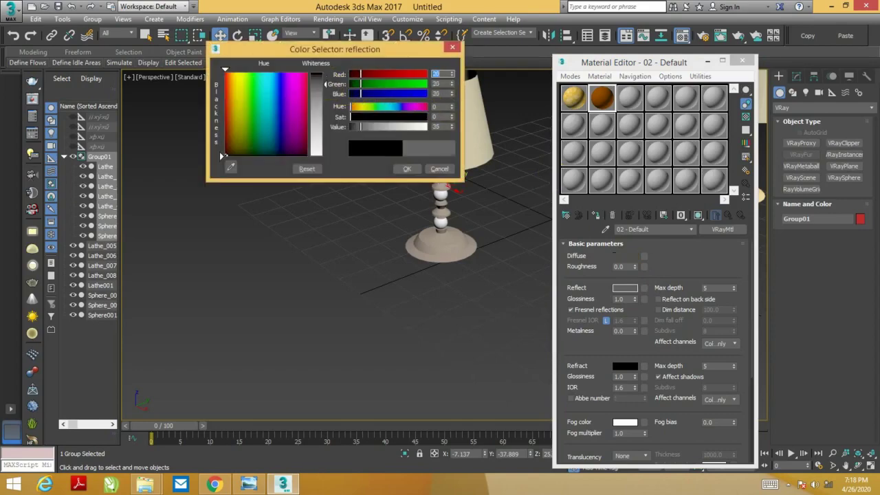
pyautogui.moveTo(328, 85); pyautogui.dragTo(337, 102)
pyautogui.click(407, 169)
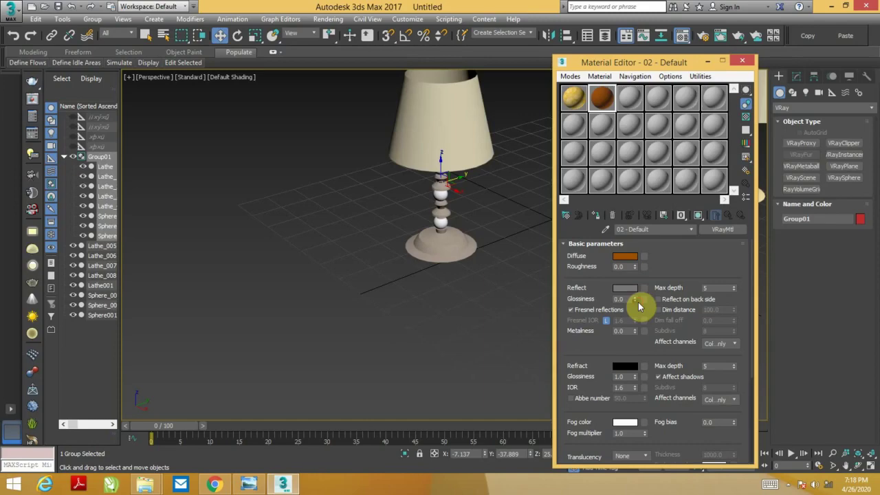
pyautogui.moveTo(635, 301); pyautogui.dragTo(637, 311)
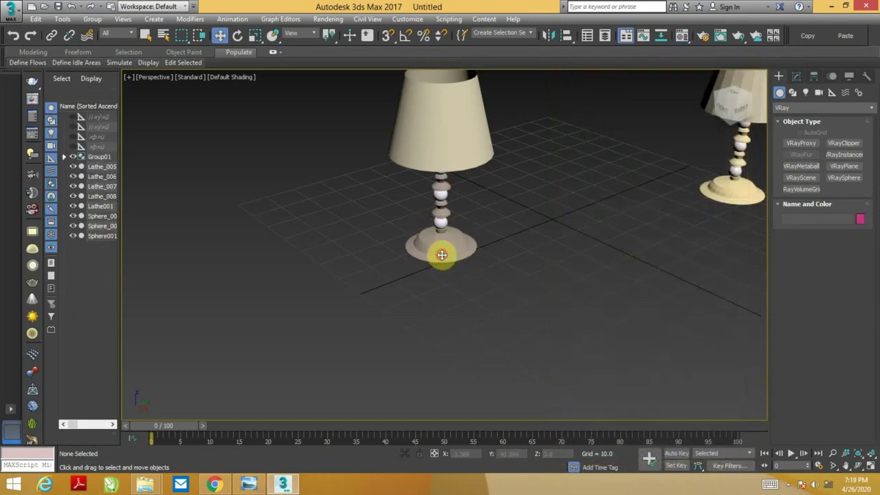
# Open Group01 and select the lamp base Lathe_1 plus the stem ring pieces
pyautogui.click(94, 19)
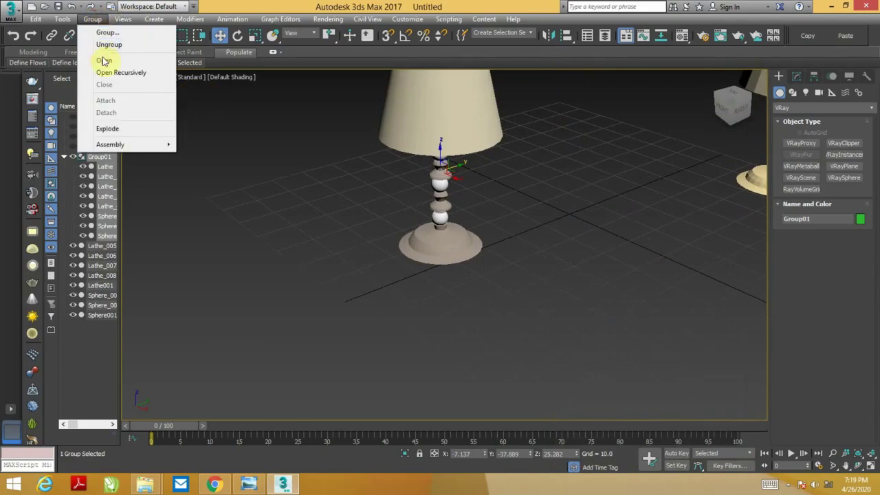
pyautogui.click(130, 59)
pyautogui.click(452, 245)
pyautogui.scroll(5, 452, 246)
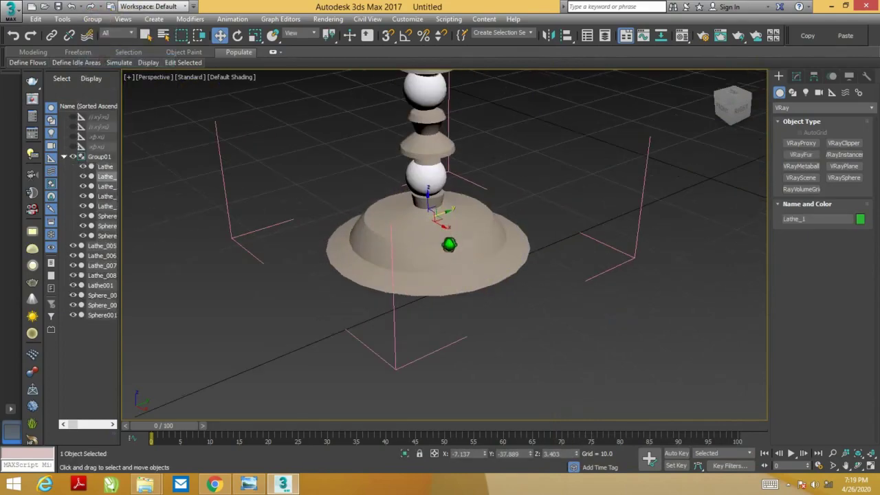
pyautogui.press('F4')
pyautogui.keyDown('alt'); pyautogui.moveTo(442, 220); pyautogui.dragTo(454, 288, button='middle'); pyautogui.keyUp('alt')
pyautogui.scroll(-4, 454, 287)
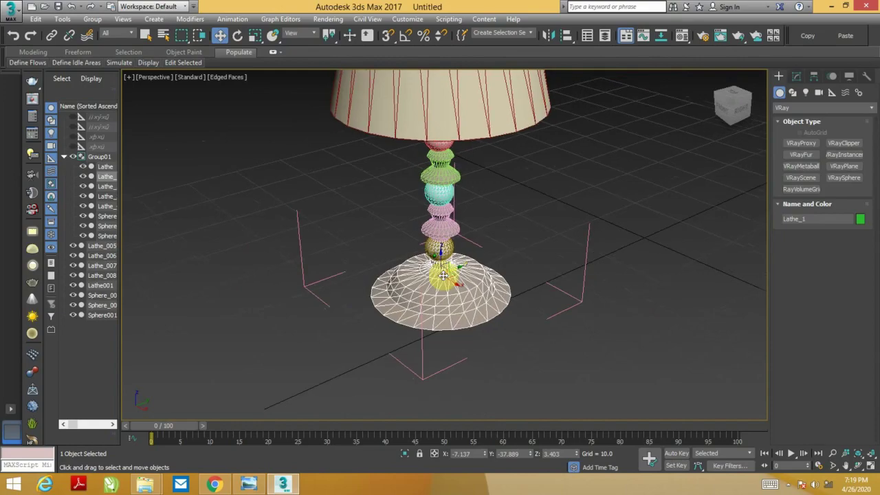
pyautogui.keyDown('ctrl'); pyautogui.click(444, 244); pyautogui.keyUp('ctrl')
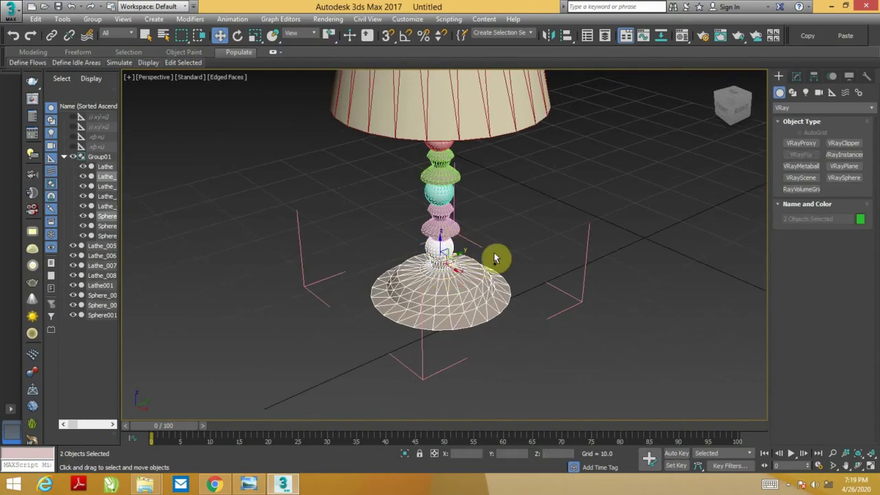
pyautogui.press('F4')
pyautogui.click(452, 289)
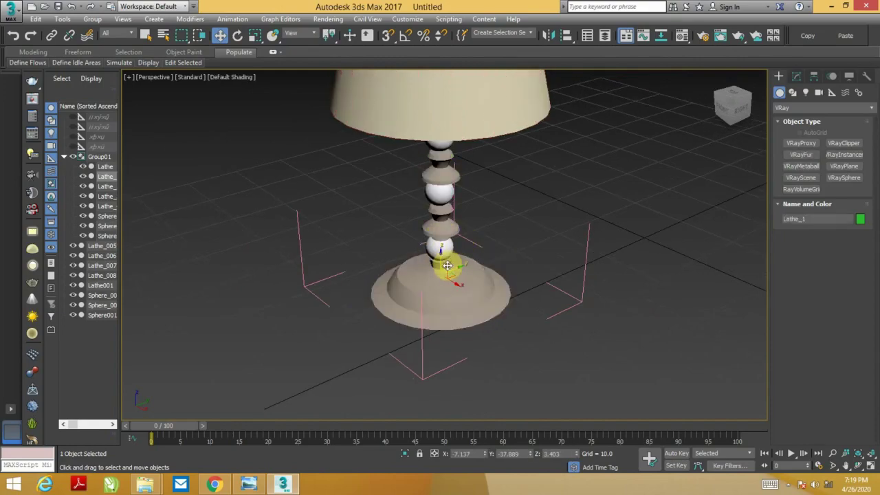
pyautogui.keyDown('ctrl'); pyautogui.click(439, 213); pyautogui.keyUp('ctrl')
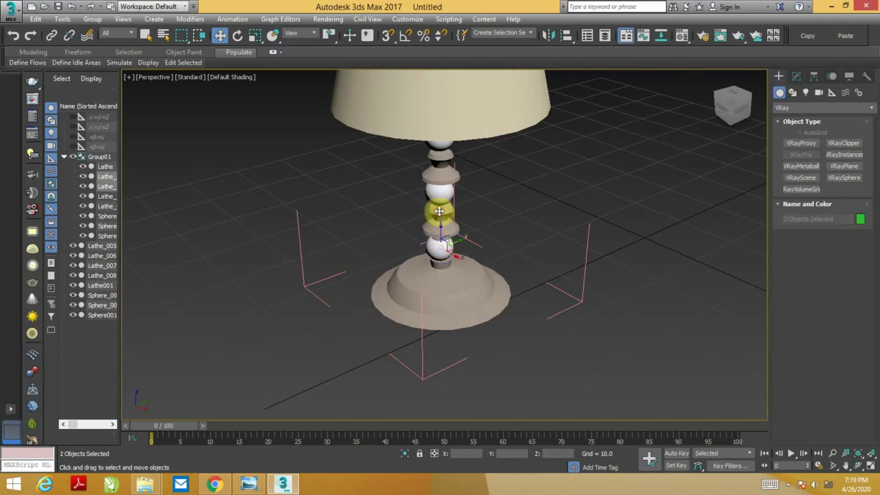
pyautogui.keyDown('ctrl'); pyautogui.click(439, 177); pyautogui.keyUp('ctrl')
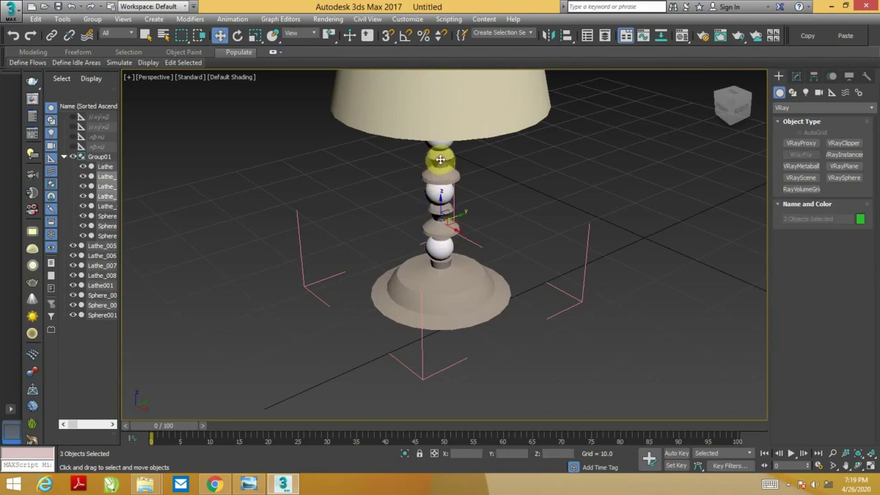
pyautogui.press('F4')
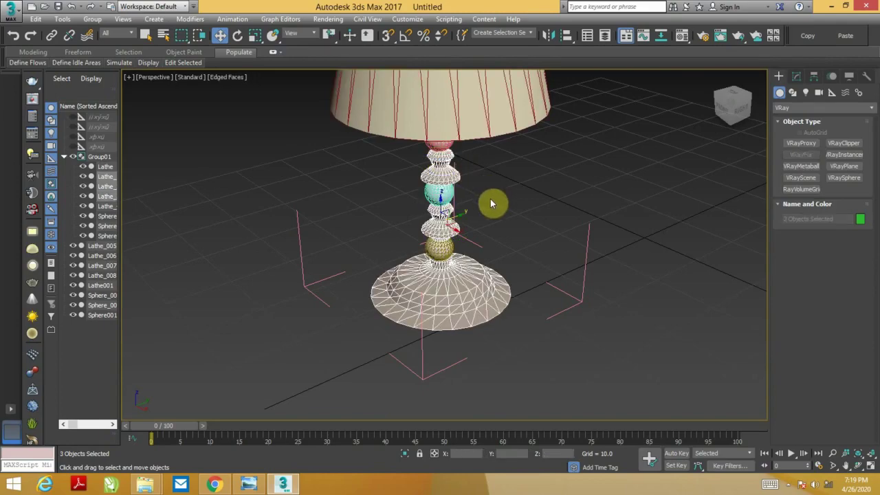
# Assign the brown 02 - Default material to the selected pieces and close the editor
pyautogui.press('m')
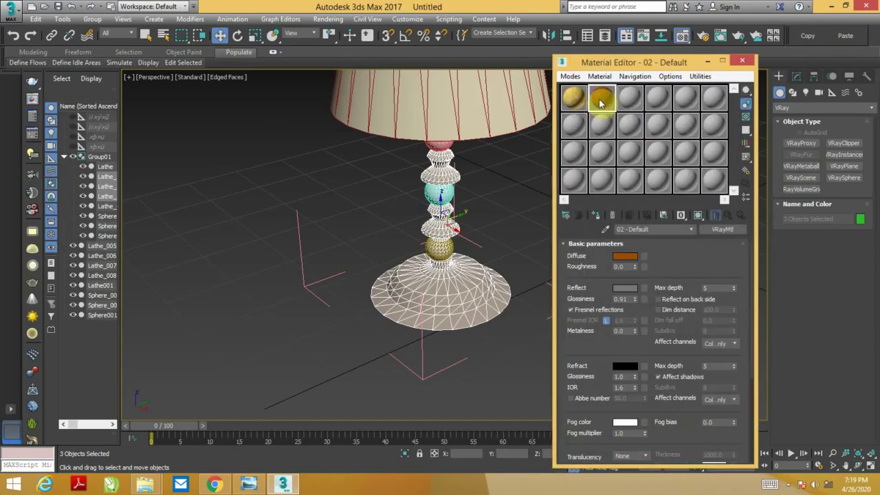
pyautogui.click(597, 215)
pyautogui.click(541, 218)
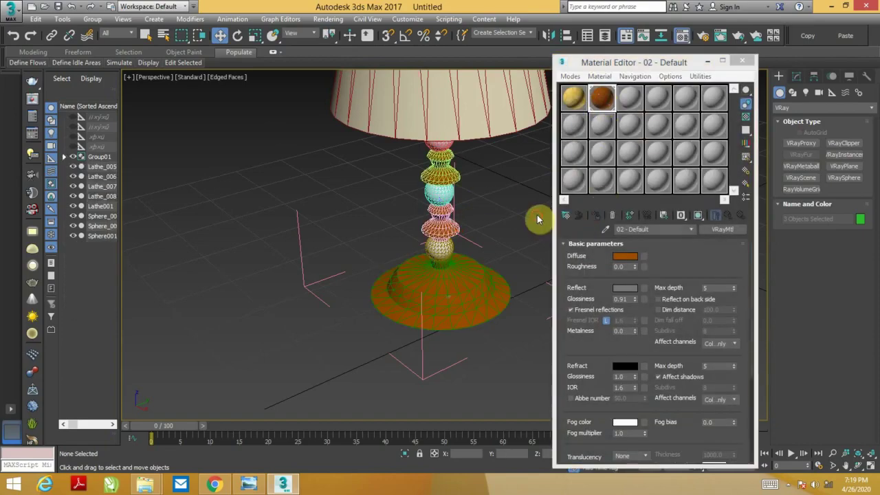
pyautogui.click(732, 66)
pyautogui.press('m')
pyautogui.press('F4')
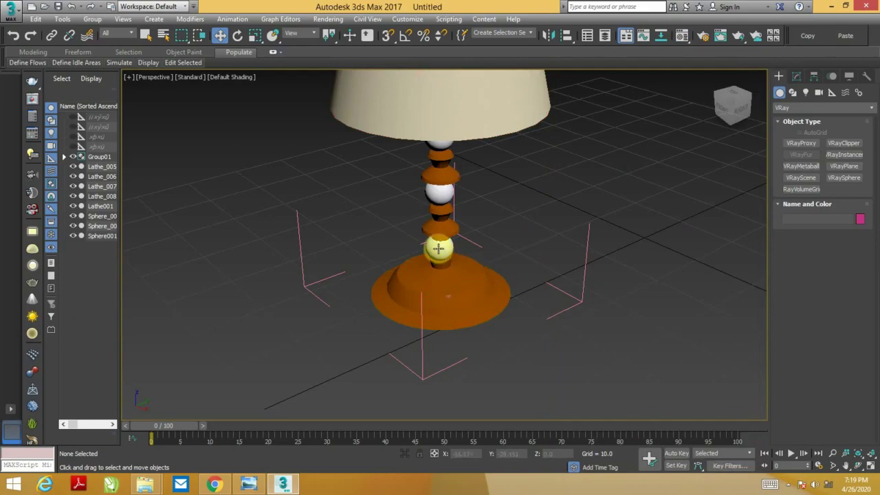
pyautogui.click(440, 232)
# Select both stem spheres and make material slot 03 a VRayMtl
pyautogui.keyDown('ctrl'); pyautogui.click(440, 191); pyautogui.keyUp('ctrl')
pyautogui.press('m')
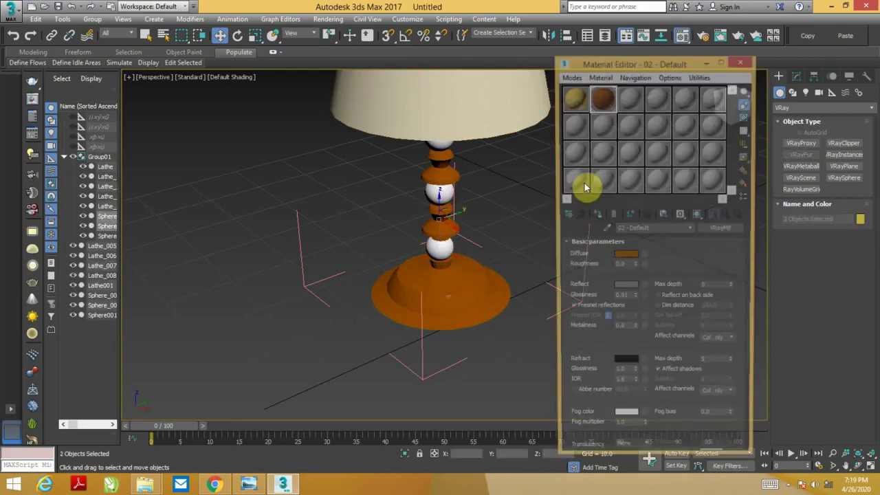
pyautogui.click(636, 110)
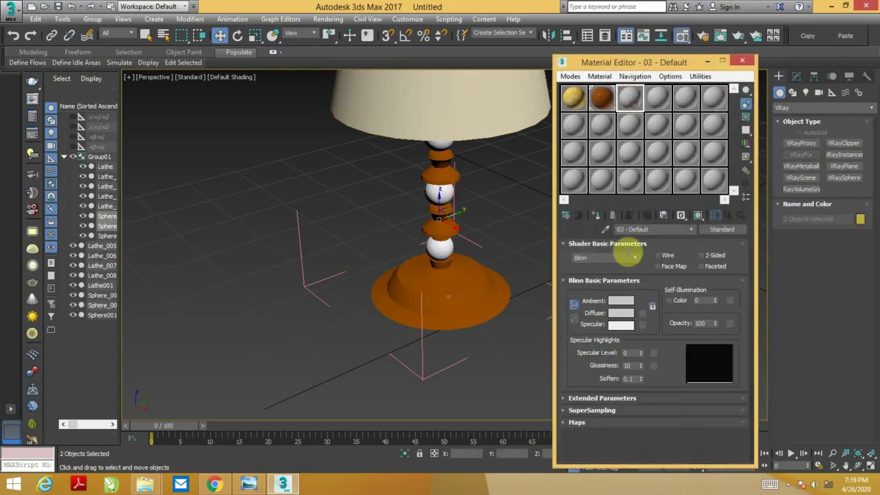
pyautogui.click(703, 229)
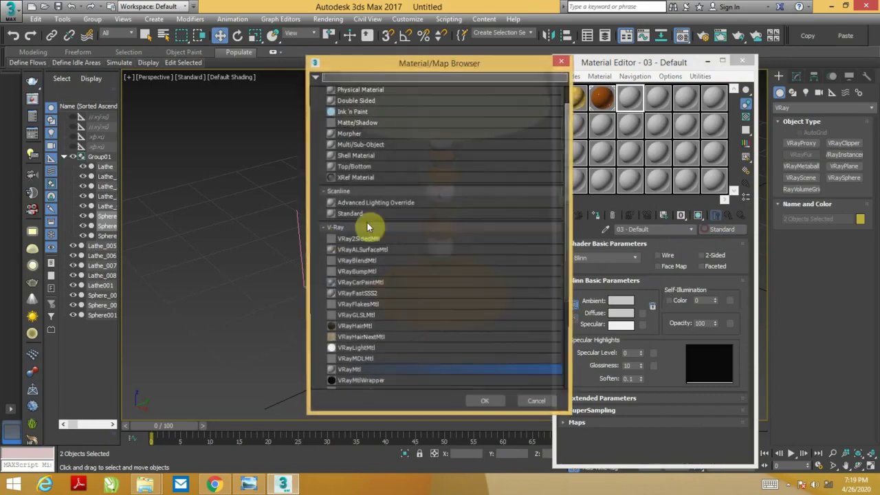
pyautogui.doubleClick(355, 370)
pyautogui.moveTo(630, 98); pyautogui.dragTo(657, 98)
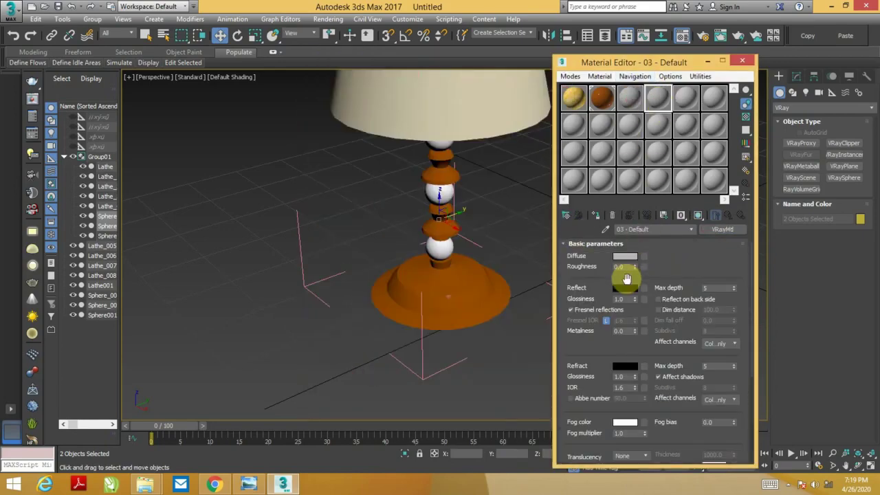
# Set white diffuse, grey reflection and 0.5 glossiness, and assign it to the spheres
pyautogui.click(624, 258)
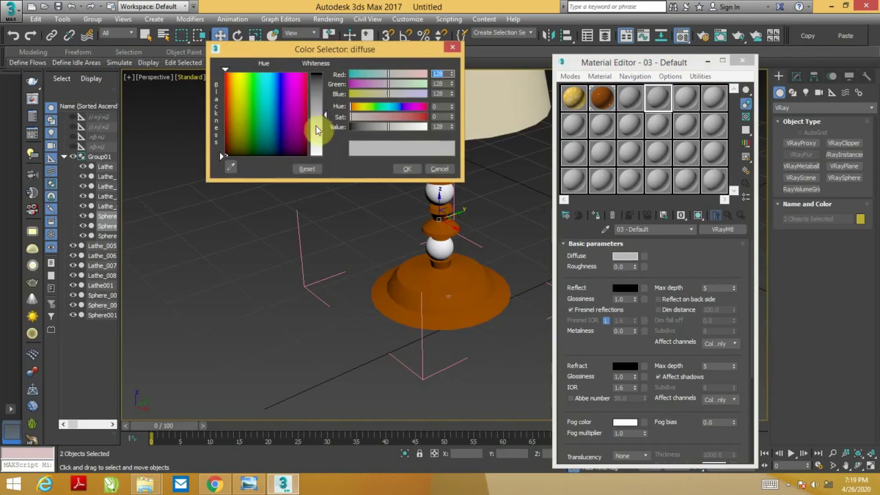
pyautogui.moveTo(314, 129); pyautogui.dragTo(317, 155)
pyautogui.click(405, 169)
pyautogui.click(625, 287)
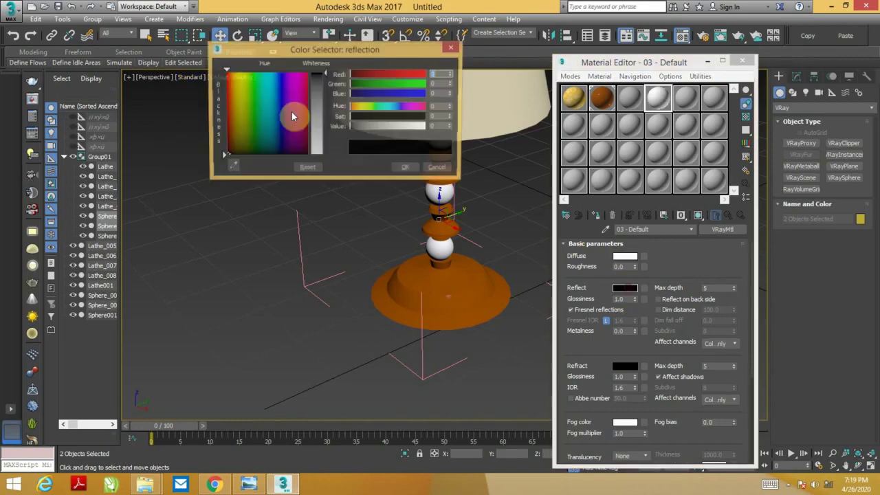
pyautogui.moveTo(326, 90); pyautogui.dragTo(326, 107)
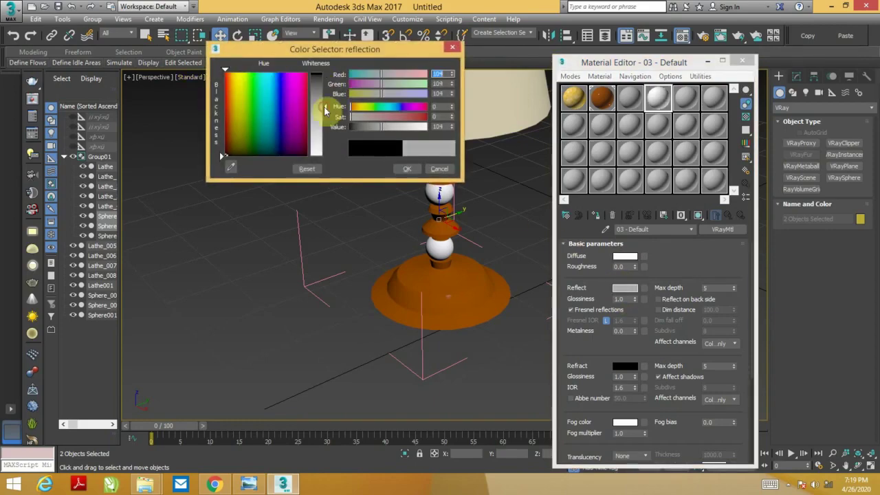
pyautogui.click(402, 170)
pyautogui.click(622, 299)
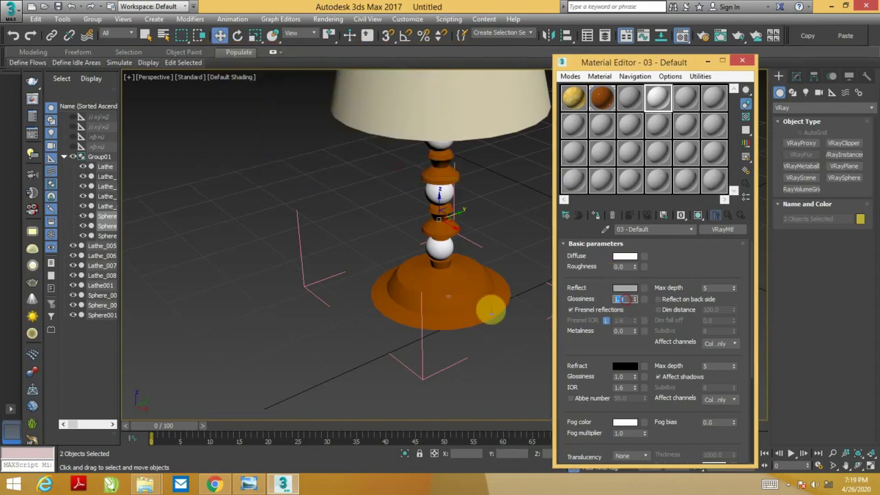
pyautogui.write('0.5')
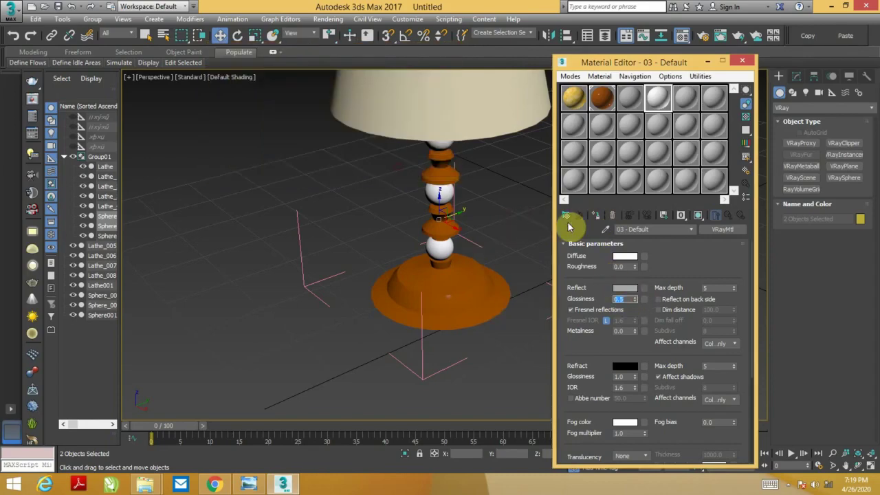
pyautogui.press('Return')
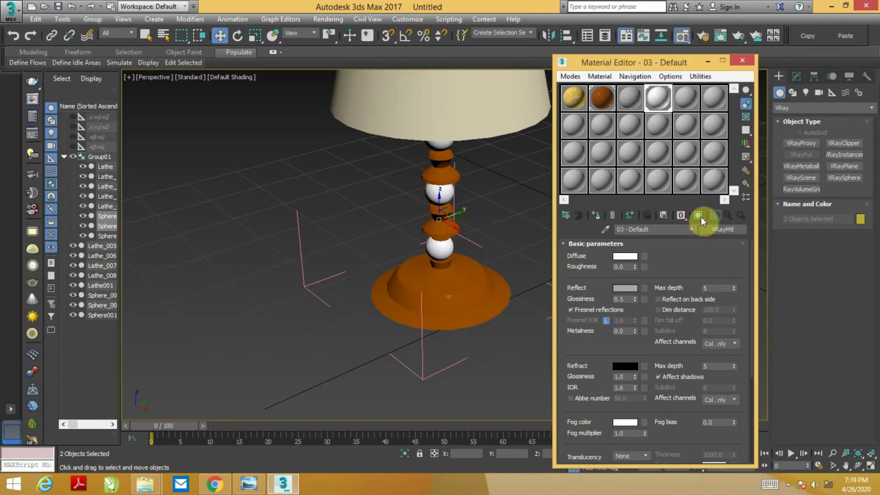
pyautogui.click(742, 61)
# Create a VRayPlane001 ground plane from the VRay geometry category beside the lamp
pyautogui.click(481, 117)
pyautogui.scroll(-2, 481, 118)
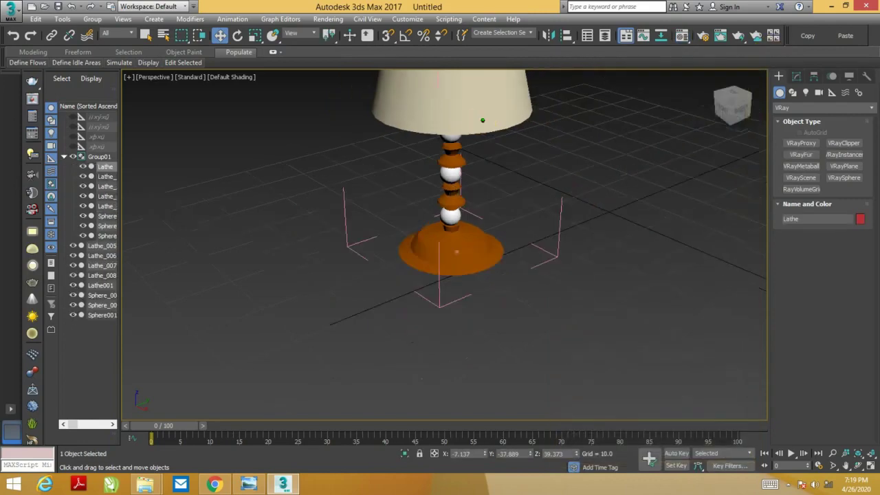
pyautogui.moveTo(481, 172)
pyautogui.mouseDown(button='middle')
pyautogui.moveTo(498, 254)
pyautogui.moveTo(491, 330)
pyautogui.moveTo(506, 240)
pyautogui.mouseUp(button='middle')
pyautogui.scroll(3, 497, 254)
pyautogui.scroll(-3, 521, 226)
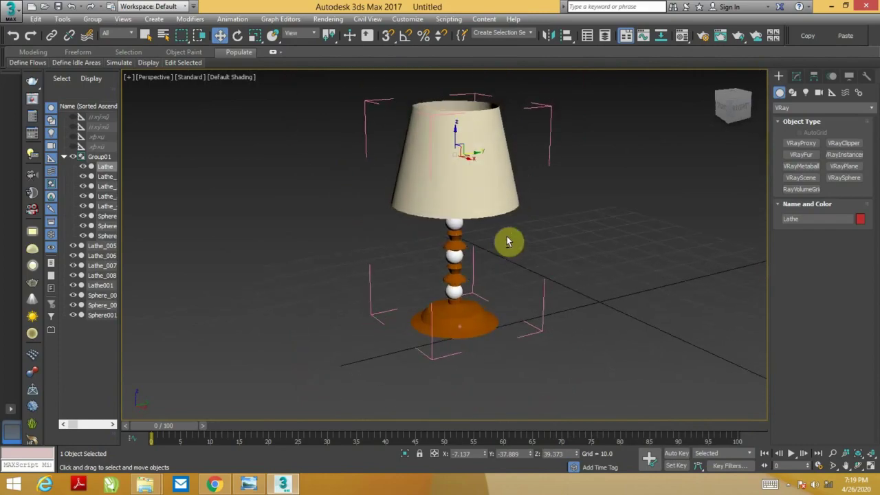
pyautogui.click(788, 108)
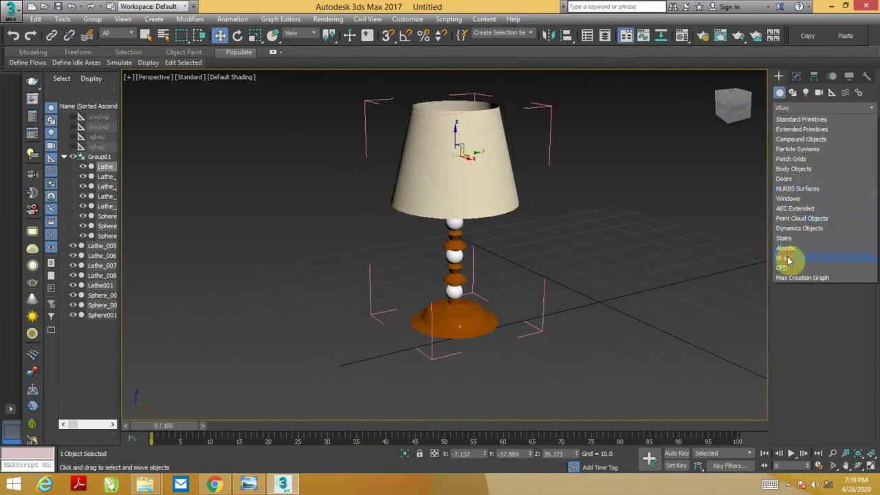
pyautogui.click(786, 249)
pyautogui.click(844, 167)
pyautogui.keyDown('alt'); pyautogui.moveTo(538, 254); pyautogui.dragTo(601, 252, button='middle'); pyautogui.keyUp('alt')
pyautogui.click(694, 203)
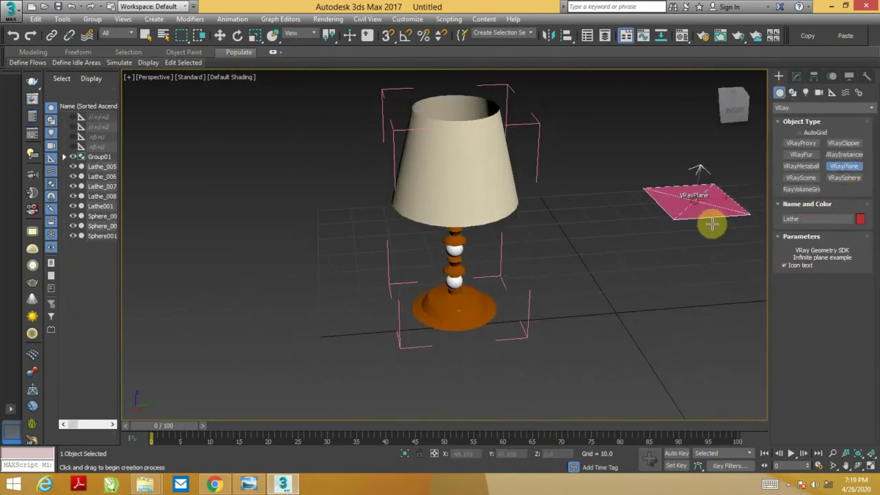
pyautogui.moveTo(711, 222); pyautogui.dragTo(535, 269, button='middle')
# Make slot 05 a VRayMtl with grey 65 reflection and 0.5 reflection glossiness
pyautogui.press('m')
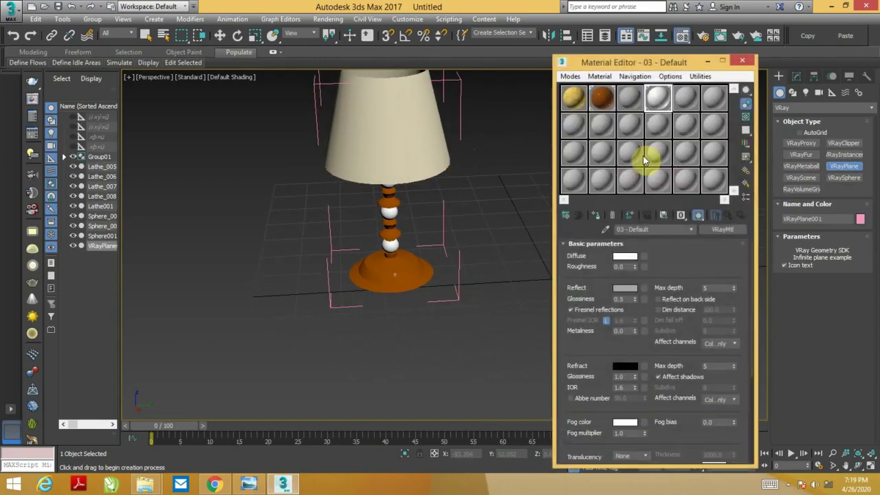
pyautogui.click(687, 102)
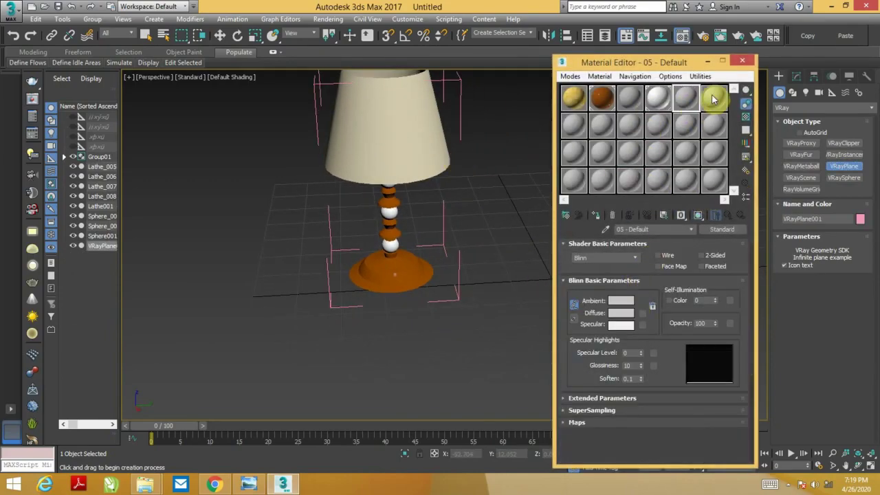
pyautogui.click(722, 231)
pyautogui.doubleClick(381, 370)
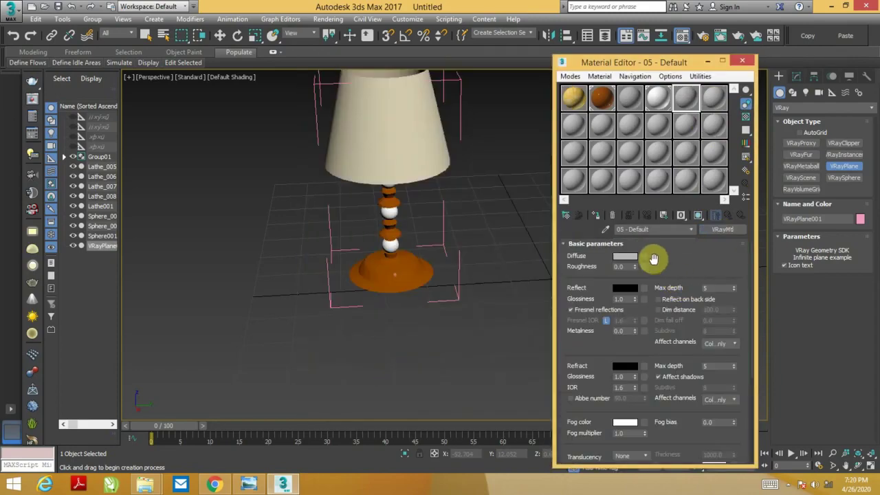
pyautogui.click(624, 287)
pyautogui.moveTo(324, 88); pyautogui.dragTo(326, 93)
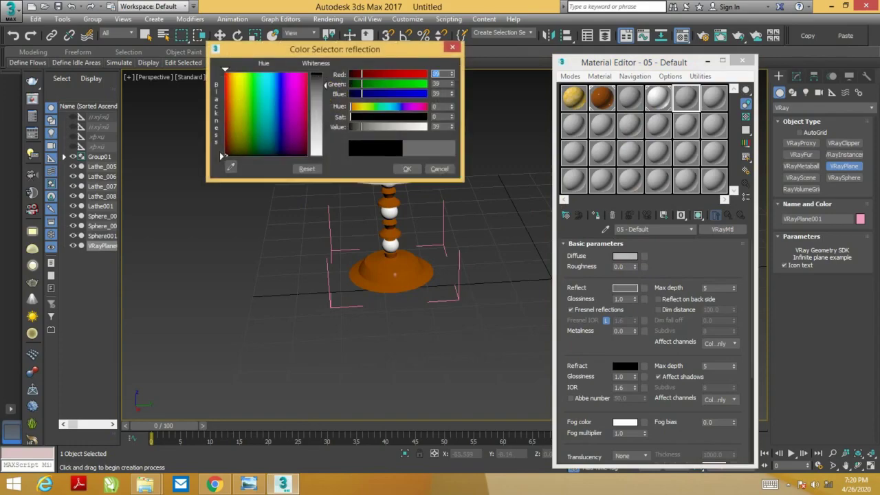
pyautogui.click(624, 300)
pyautogui.write('0.5')
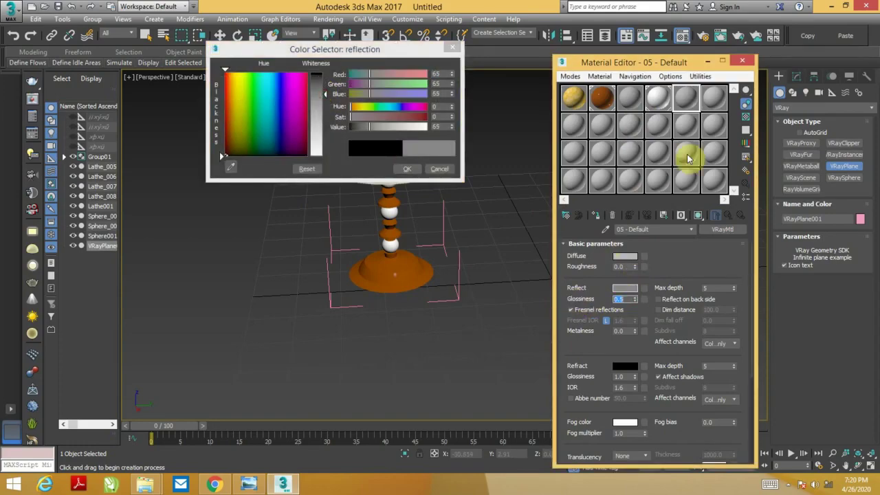
pyautogui.click(430, 165)
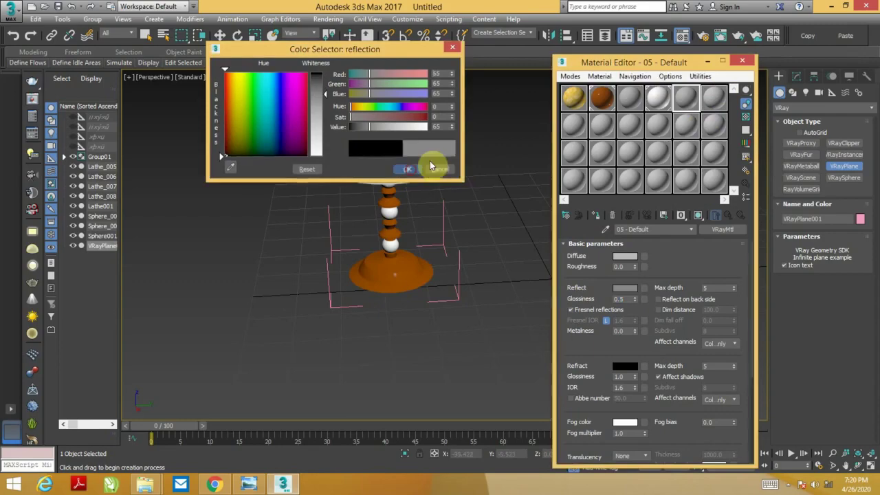
pyautogui.click(742, 61)
# Drag material 05 onto the VRayPlane and close the Material Editor
pyautogui.press('m')
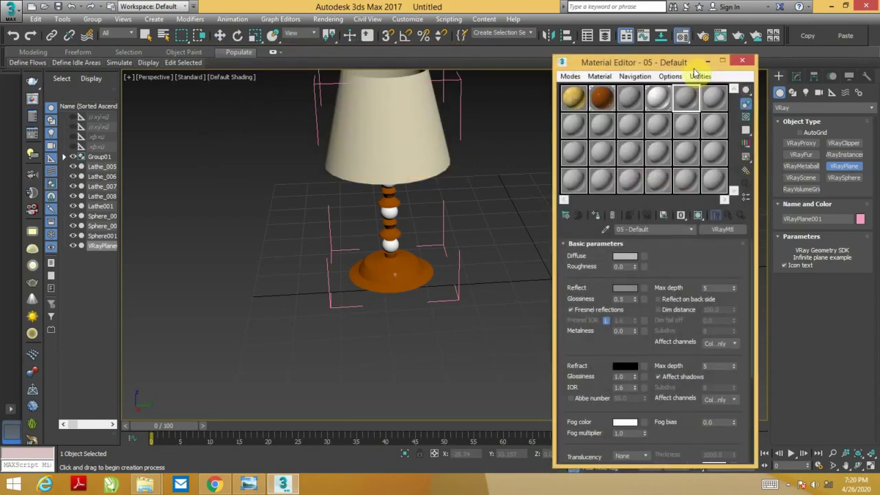
pyautogui.moveTo(618, 60); pyautogui.dragTo(438, 88)
pyautogui.moveTo(488, 132); pyautogui.dragTo(634, 197)
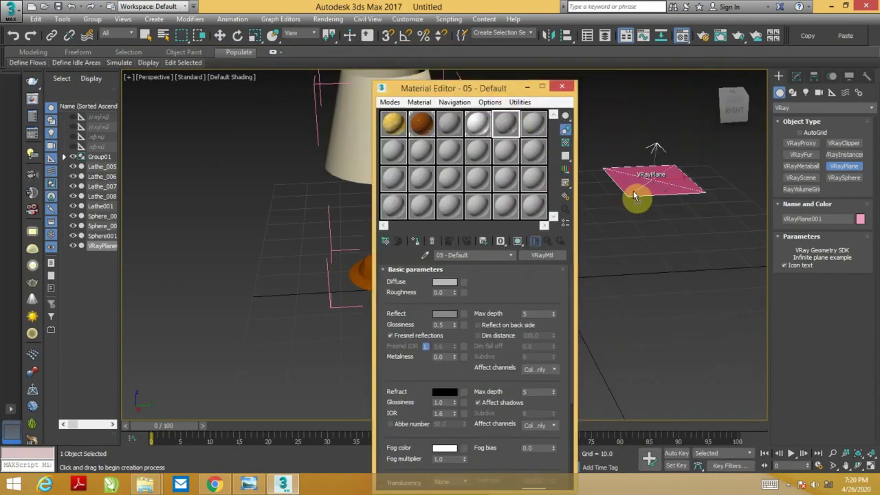
pyautogui.click(562, 88)
# In Render Setup's V-Ray tab, set Color mapping to Exponential and switch to Expert mode
pyautogui.keyDown('alt'); pyautogui.moveTo(593, 240); pyautogui.dragTo(570, 244, button='middle'); pyautogui.keyUp('alt')
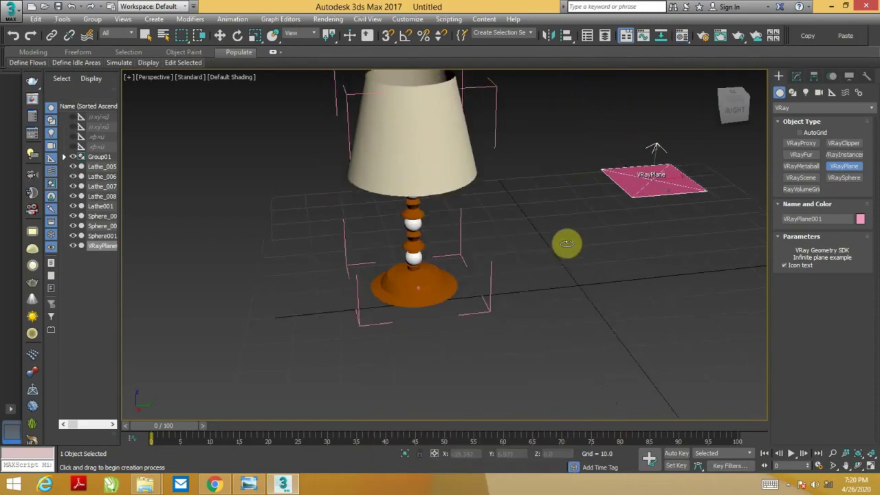
pyautogui.press('F10')
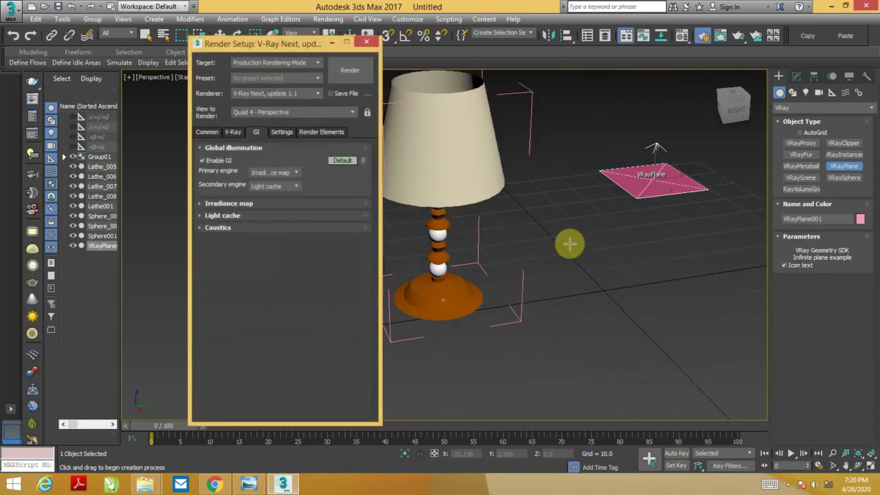
pyautogui.click(233, 131)
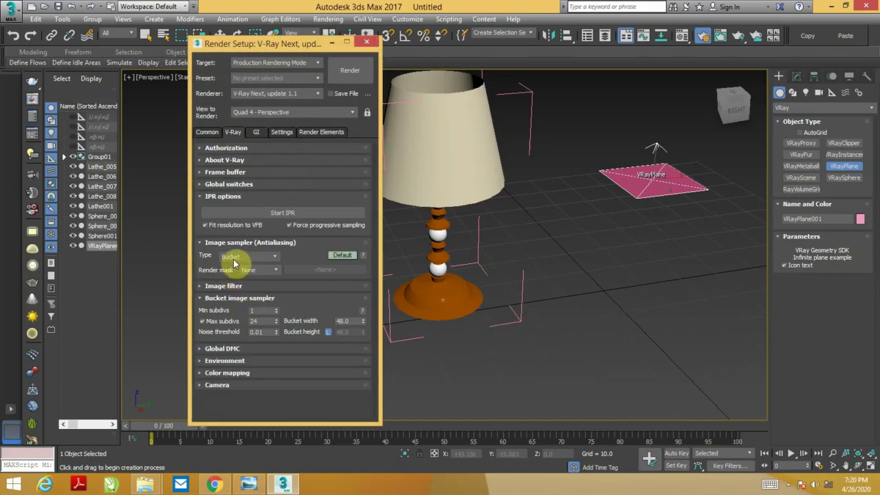
pyautogui.click(258, 133)
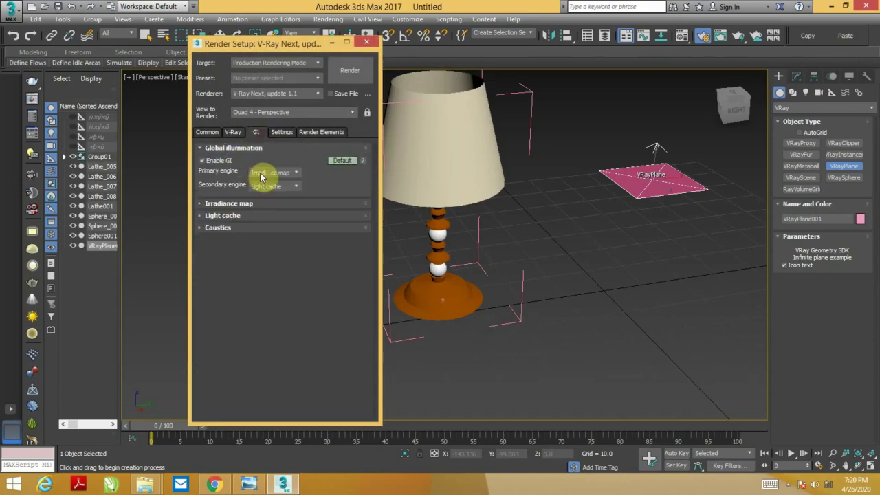
pyautogui.click(234, 132)
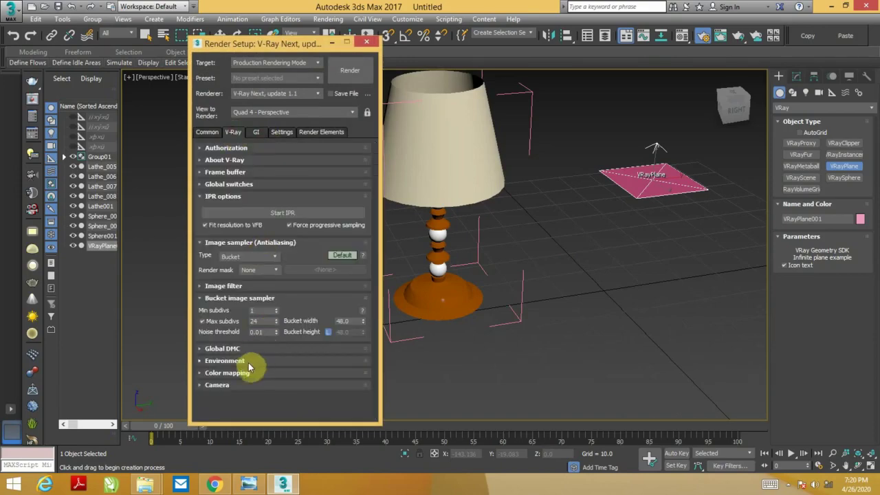
pyautogui.click(230, 373)
pyautogui.click(228, 387)
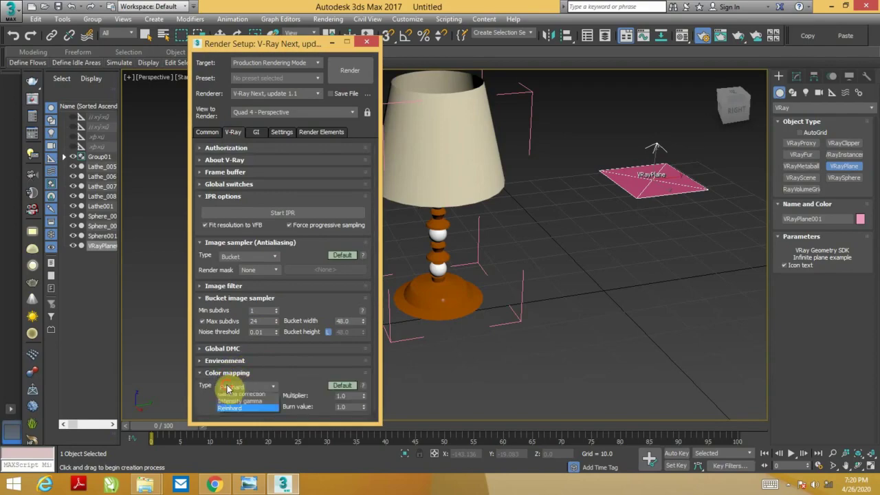
pyautogui.click(233, 403)
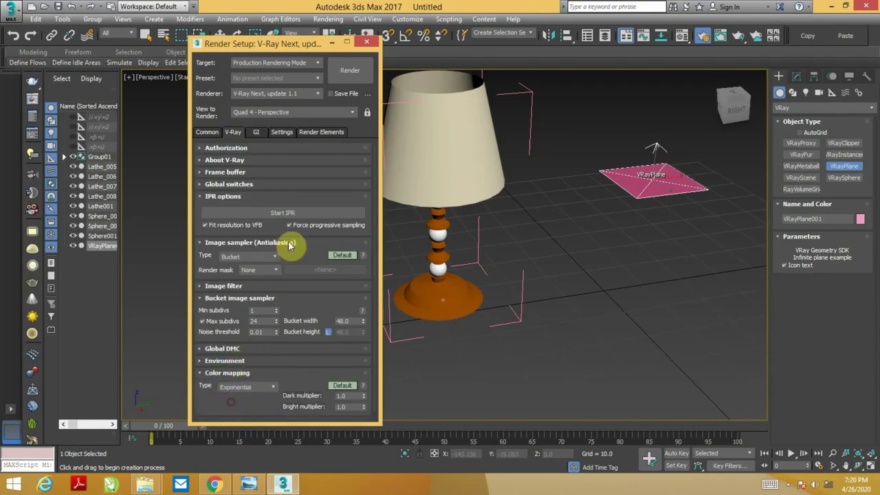
pyautogui.click(341, 252)
pyautogui.click(364, 283)
# Close Render Setup and maximize the Top viewport in wireframe showing lamps and VRayPlane
pyautogui.click(367, 41)
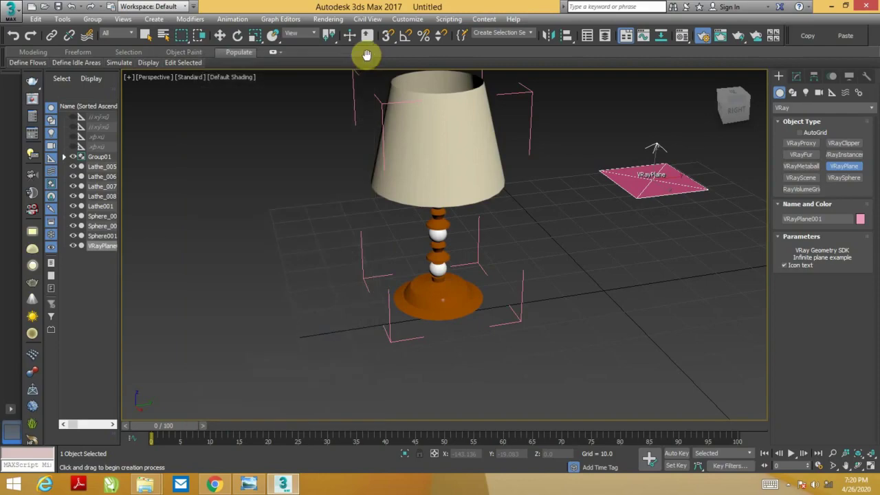
pyautogui.scroll(-2, 424, 202)
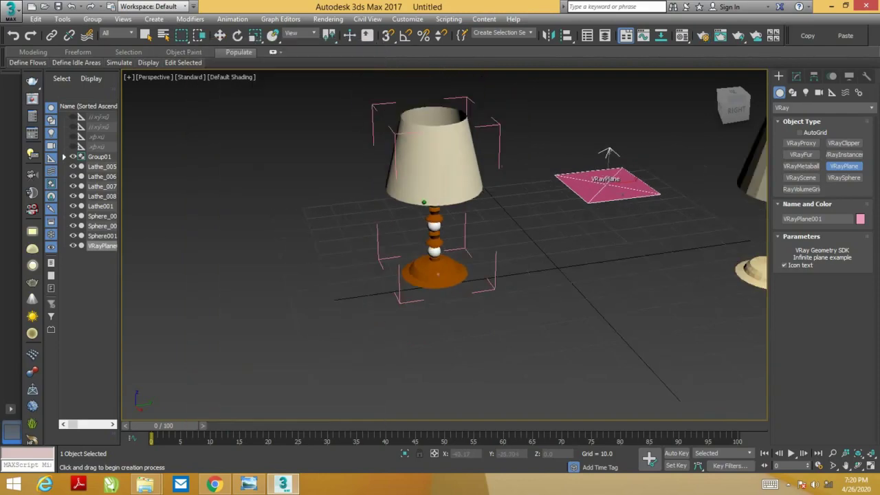
pyautogui.keyDown('alt'); pyautogui.moveTo(423, 202); pyautogui.dragTo(479, 236, button='middle'); pyautogui.keyUp('alt')
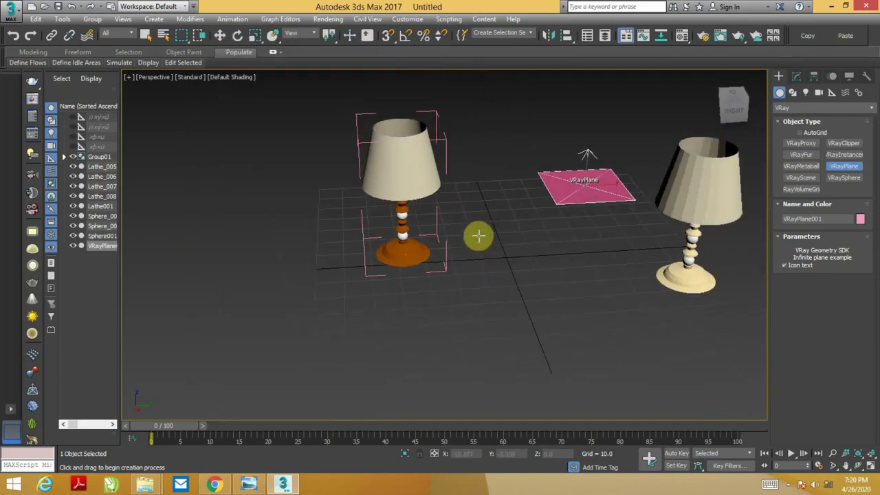
pyautogui.hotkey('alt', 'w')
pyautogui.hotkey('alt', 'w')
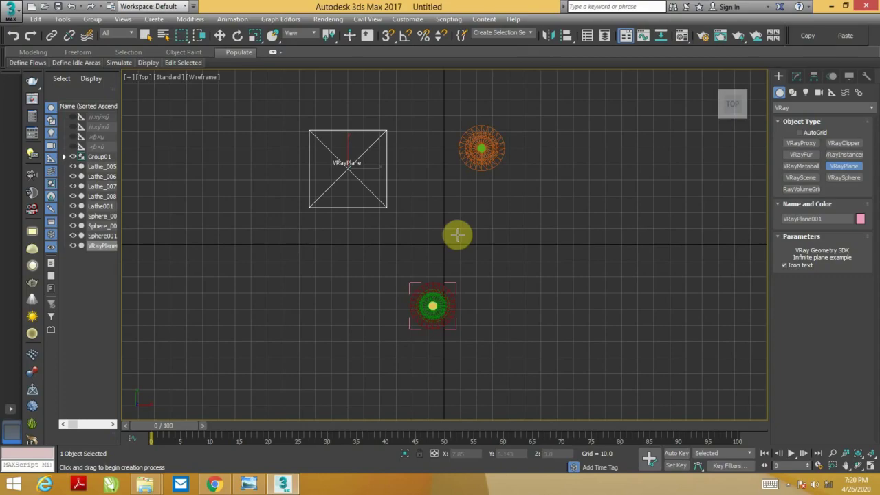
# Switch the Create panel to the V-Ray camera family
pyautogui.click(809, 92)
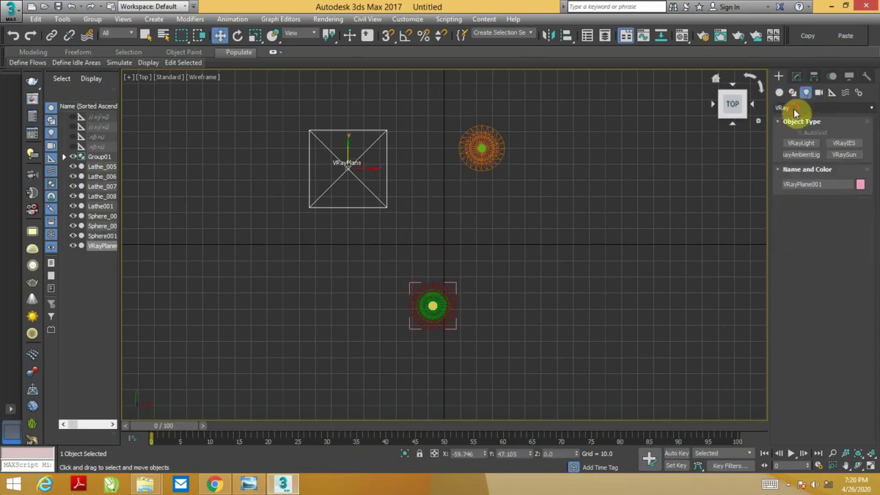
pyautogui.click(796, 109)
pyautogui.click(791, 119)
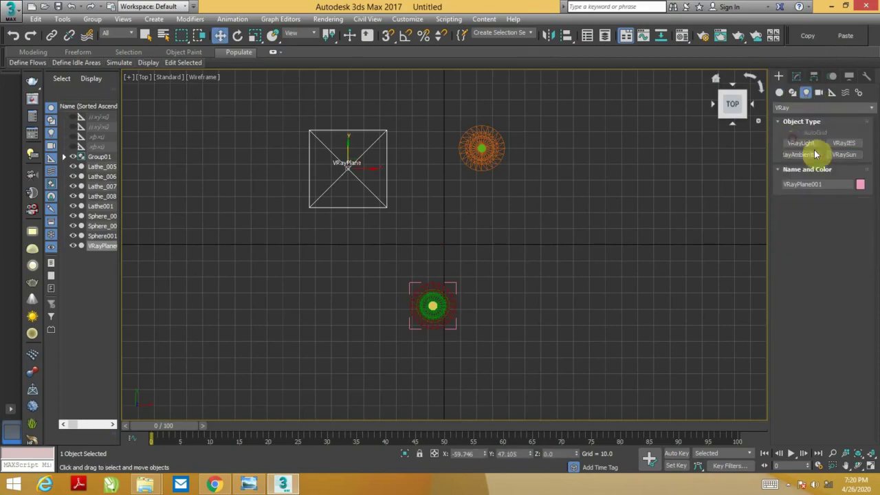
pyautogui.click(818, 92)
pyautogui.click(805, 109)
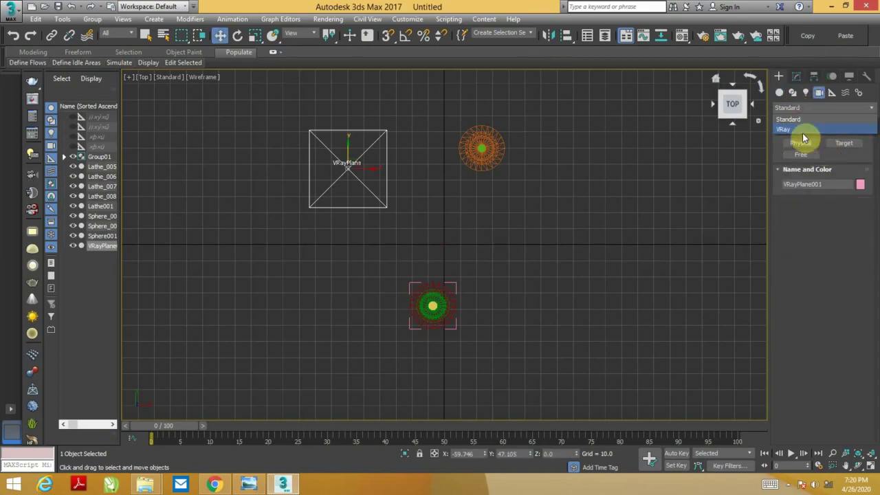
pyautogui.click(803, 131)
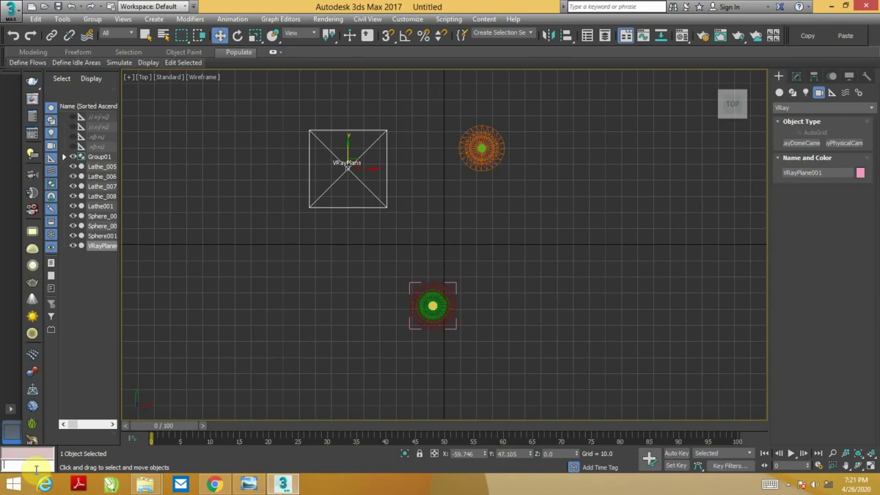
# Place a VRayPhysicalCamera in the Top view aimed at the orange lamp, shown in four viewports
pyautogui.click(845, 144)
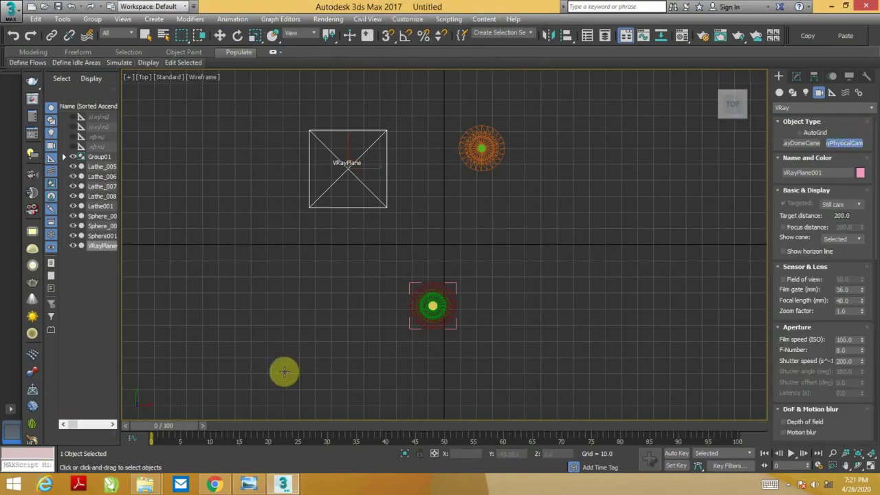
pyautogui.moveTo(339, 383)
pyautogui.mouseDown(button='middle')
pyautogui.moveTo(357, 291)
pyautogui.moveTo(374, 338)
pyautogui.moveTo(357, 360)
pyautogui.mouseUp(button='middle')
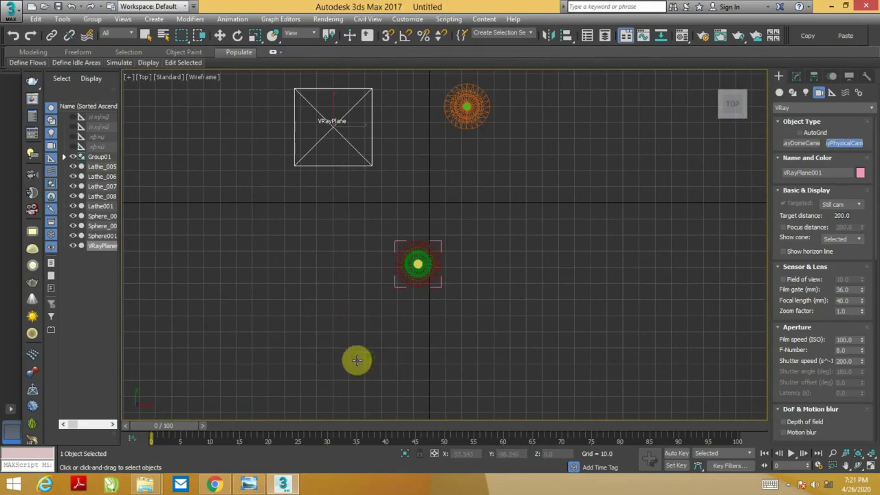
pyautogui.moveTo(293, 383); pyautogui.dragTo(382, 301)
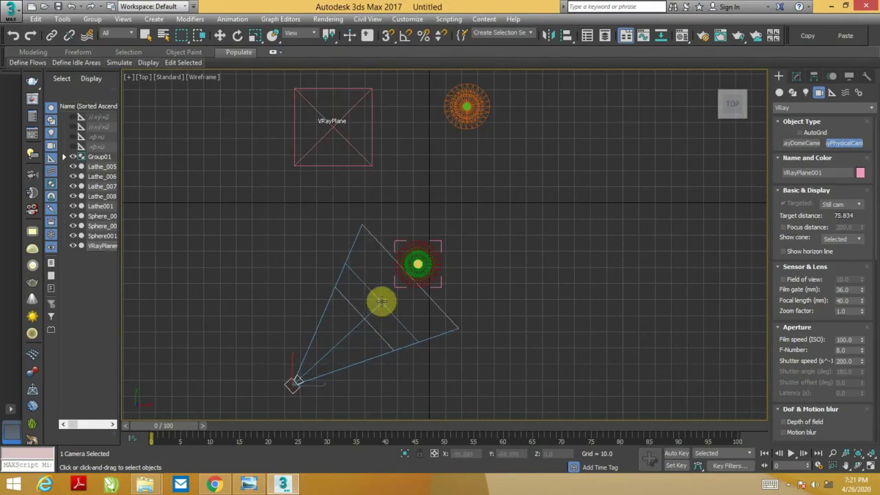
pyautogui.hotkey('alt', 'w')
pyautogui.hotkey('alt', 'w')
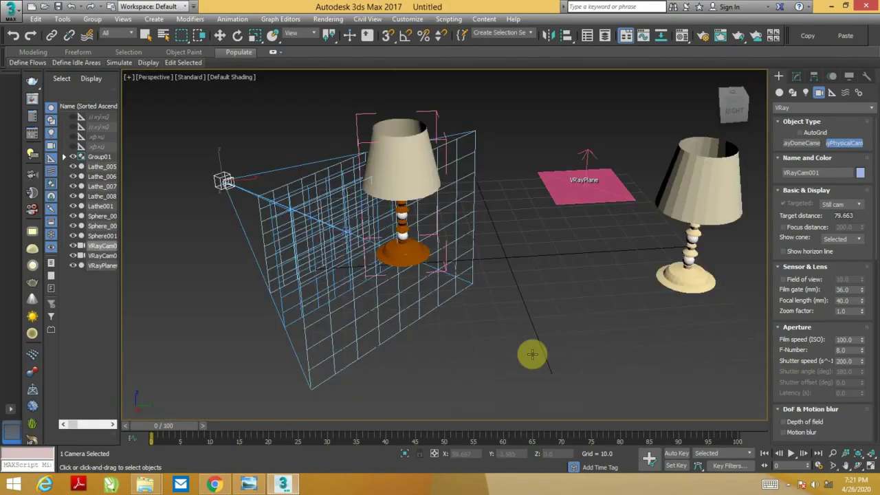
pyautogui.press('c')
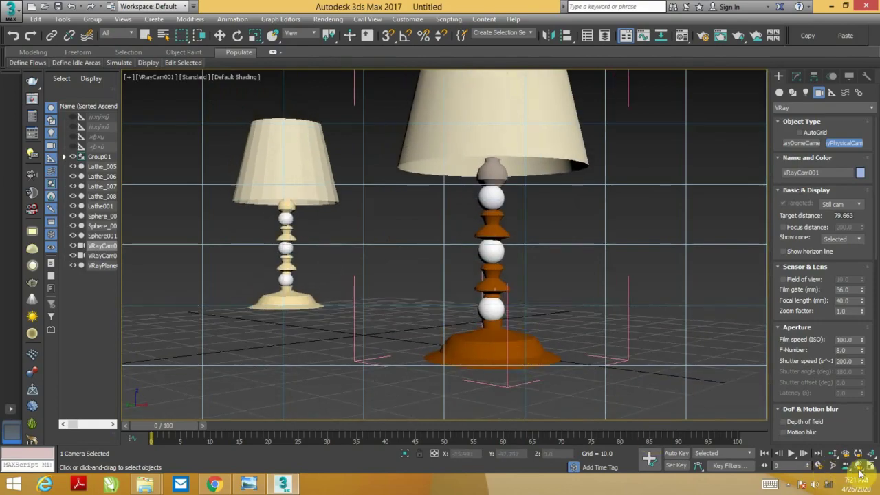
pyautogui.click(870, 465)
pyautogui.click(593, 372)
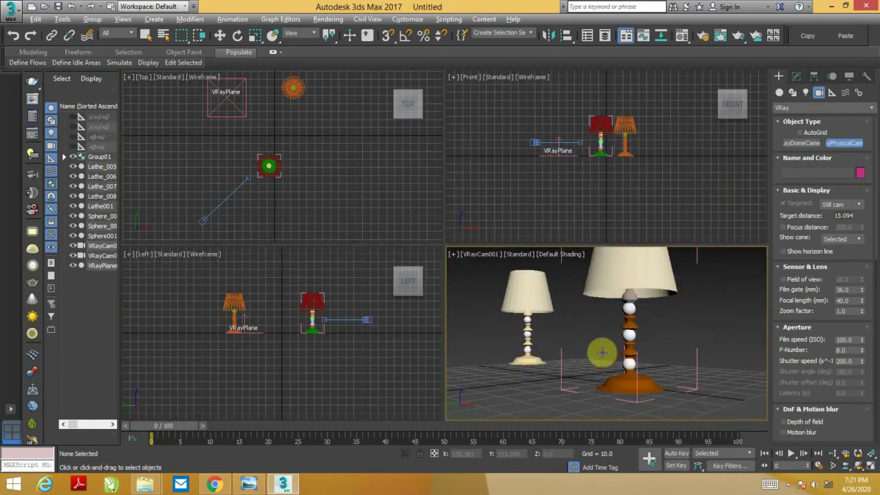
# Orbit VRayCam001 in for a close view of the lamp with safe frames shown
pyautogui.hotkey('alt', 'w')
pyautogui.click(858, 466)
pyautogui.moveTo(532, 324)
pyautogui.mouseDown()
pyautogui.moveTo(595, 338)
pyautogui.moveTo(453, 269)
pyautogui.moveTo(520, 310)
pyautogui.moveTo(518, 303)
pyautogui.mouseUp()
pyautogui.hotkey('shift', 'f')
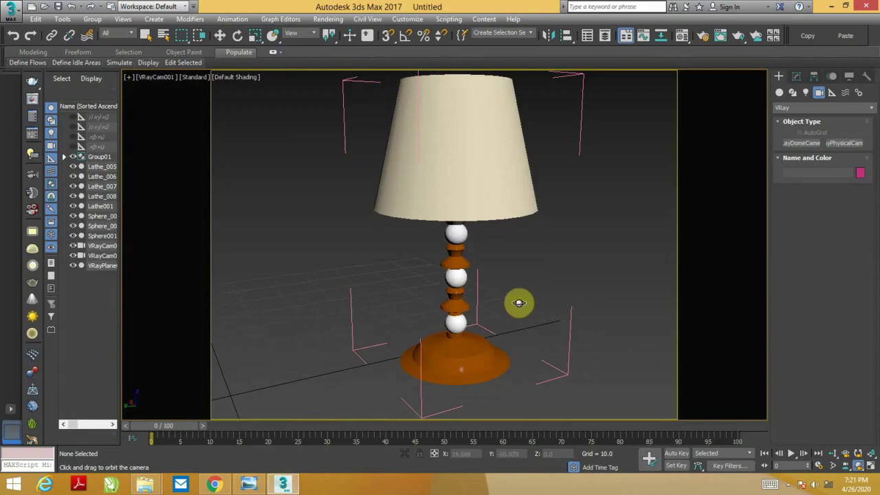
# Return to the Perspective view, hide safe frames, and orbit around the lamp
pyautogui.press('p')
pyautogui.hotkey('alt', 'w')
pyautogui.hotkey('alt', 'w')
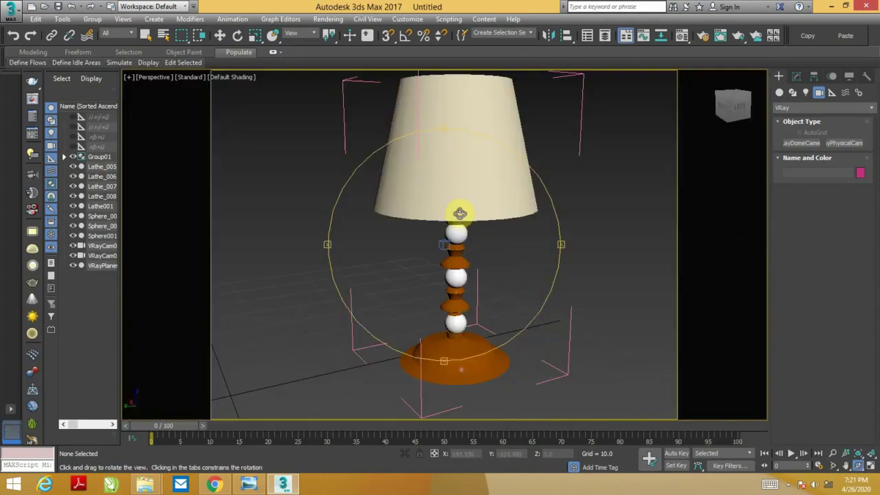
pyautogui.hotkey('shift', 'f')
pyautogui.scroll(-5, 450, 197)
pyautogui.moveTo(450, 197); pyautogui.dragTo(451, 295)
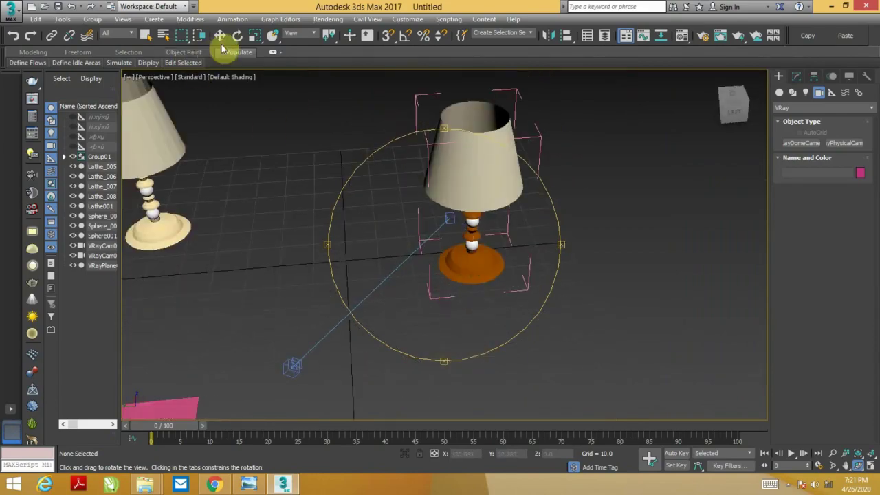
pyautogui.click(219, 36)
pyautogui.moveTo(375, 209)
pyautogui.keyDown('alt'); pyautogui.mouseDown(button='middle')
pyautogui.moveTo(451, 218)
pyautogui.moveTo(474, 261)
pyautogui.mouseUp(button='middle'); pyautogui.keyUp('alt')
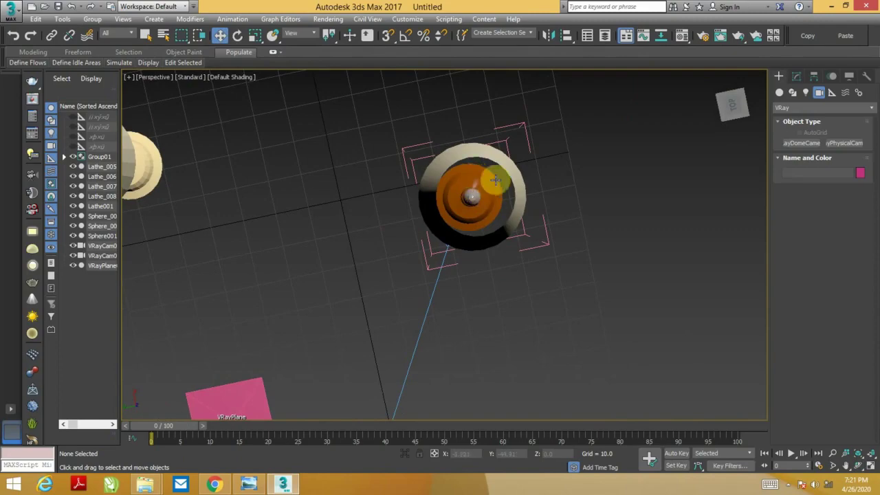
pyautogui.moveTo(479, 229)
pyautogui.keyDown('alt'); pyautogui.mouseDown(button='middle')
pyautogui.moveTo(487, 108)
pyautogui.moveTo(508, 173)
pyautogui.mouseUp(button='middle'); pyautogui.keyUp('alt')
# Render the VRayCam001 view with V-Ray, then close the frame buffer and messages windows
pyautogui.press('c')
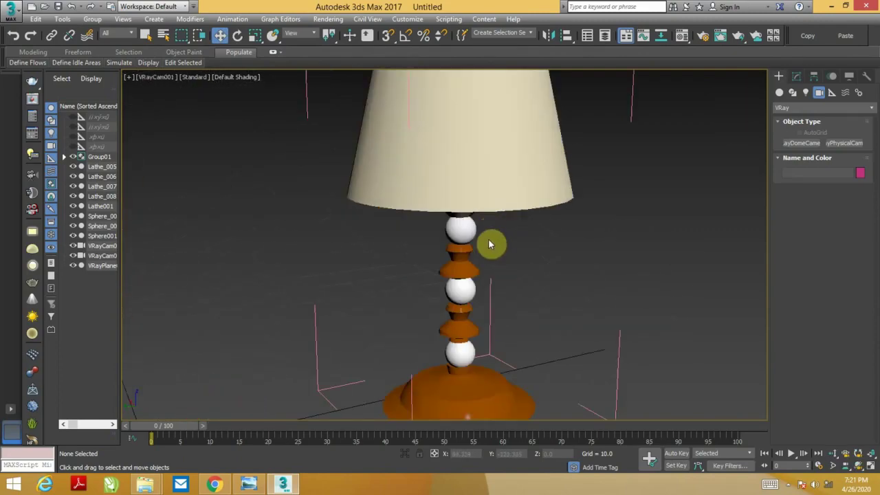
pyautogui.hotkey('shift', 'f')
pyautogui.moveTo(488, 262); pyautogui.dragTo(489, 267, button='middle')
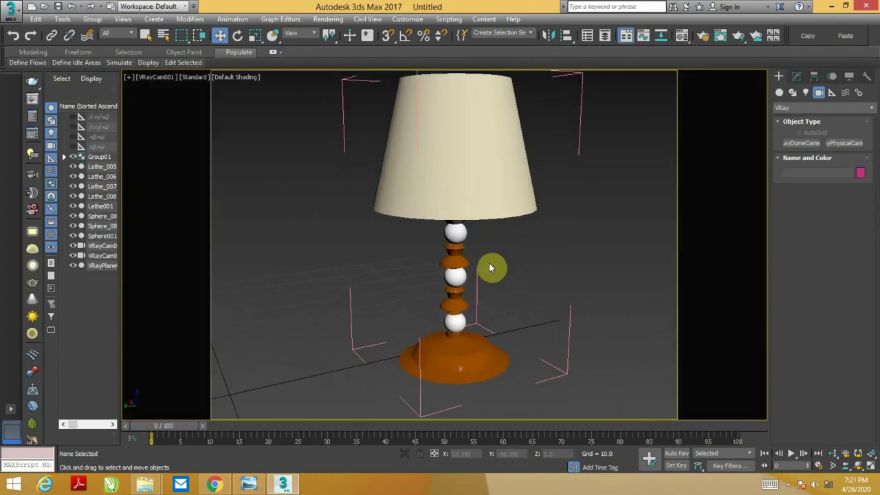
pyautogui.hotkey('shift', 'q')
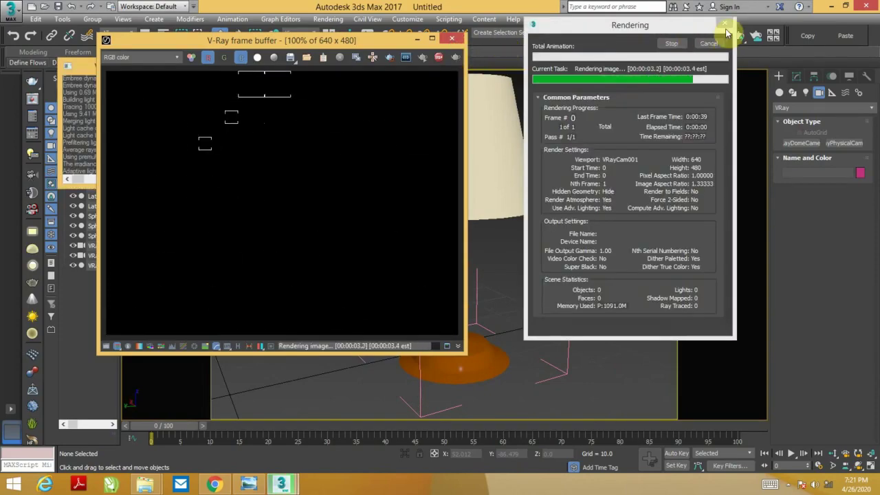
pyautogui.click(452, 39)
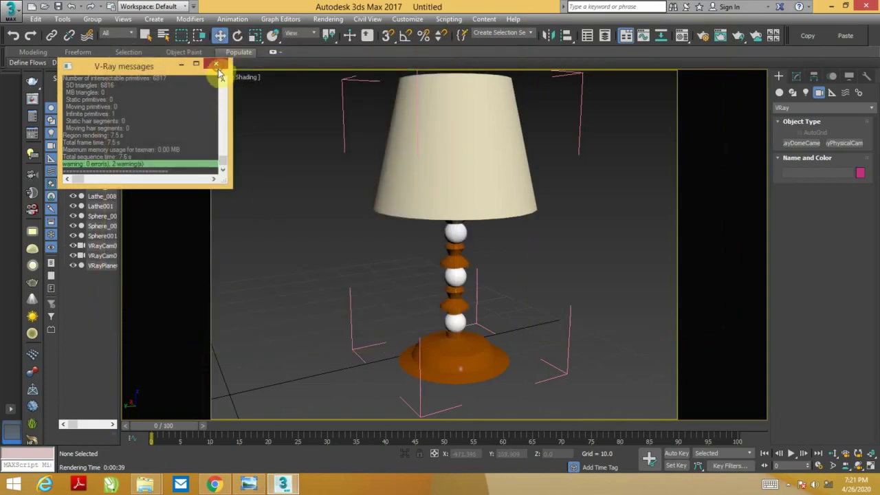
pyautogui.click(217, 67)
# In Perspective, pick the V-Ray VRayLight tool with its Type set to Sphere
pyautogui.press('p')
pyautogui.scroll(-3, 430, 233)
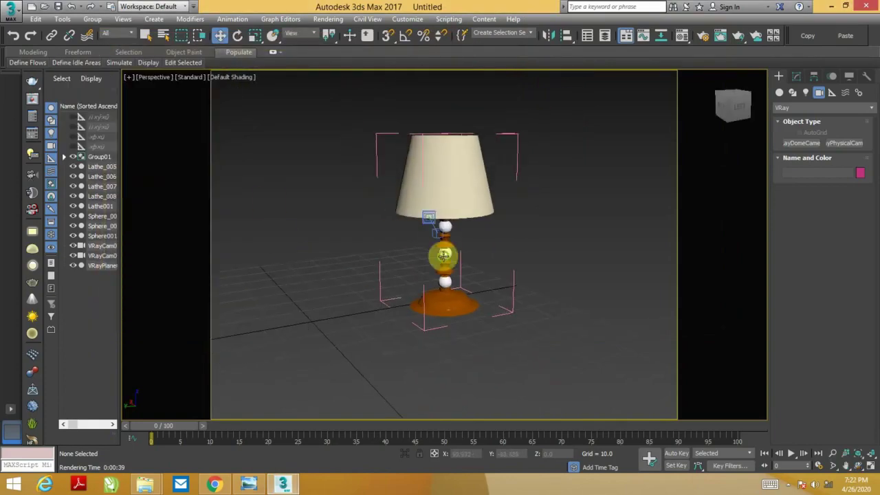
pyautogui.keyDown('alt'); pyautogui.moveTo(444, 257); pyautogui.dragTo(424, 287, button='middle'); pyautogui.keyUp('alt')
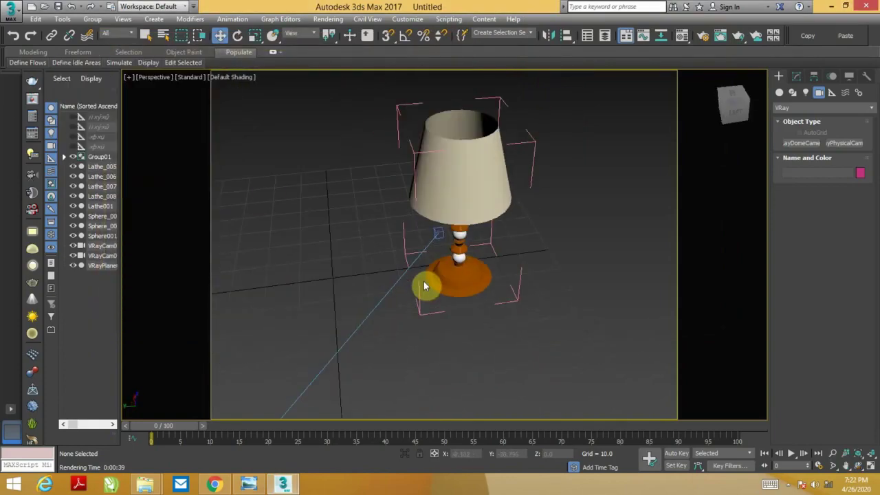
pyautogui.click(805, 93)
pyautogui.click(796, 108)
pyautogui.click(793, 141)
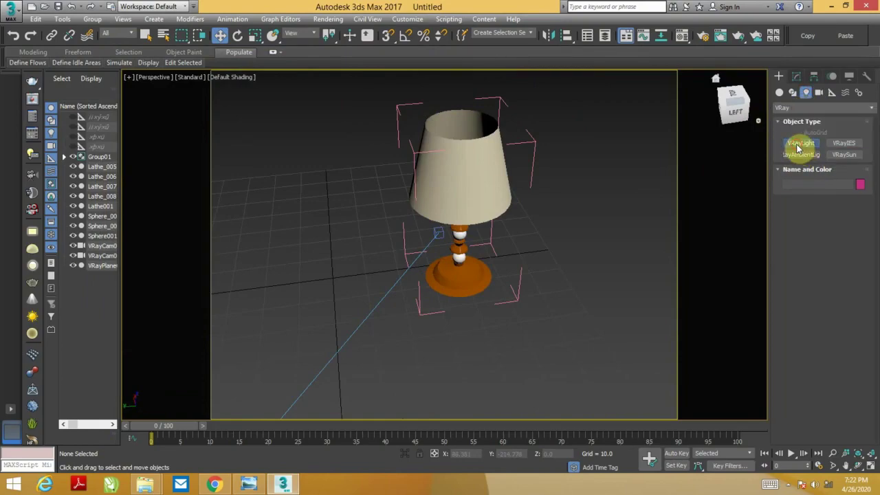
pyautogui.click(799, 144)
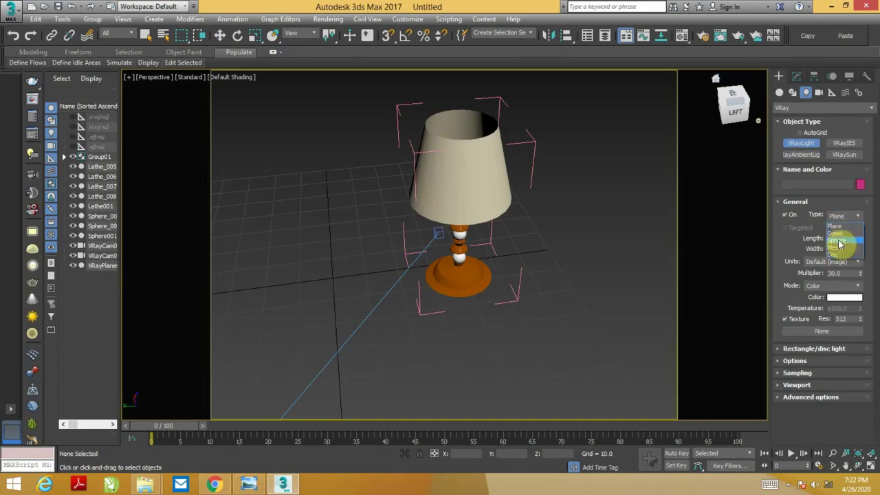
pyautogui.click(849, 247)
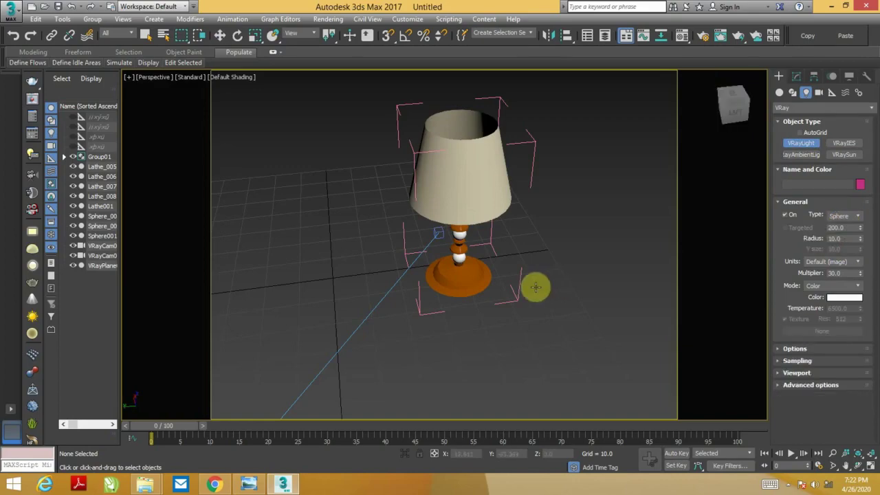
pyautogui.keyDown('alt'); pyautogui.moveTo(535, 289); pyautogui.dragTo(477, 285, button='middle'); pyautogui.keyUp('alt')
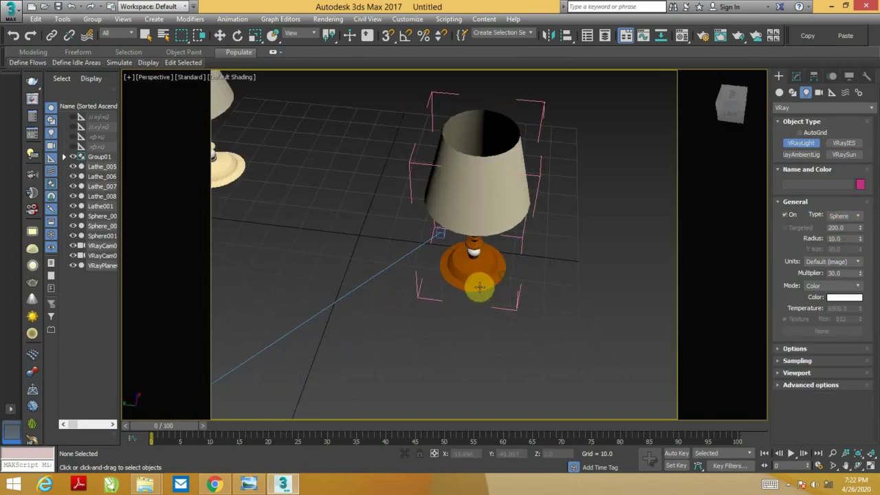
pyautogui.click(843, 215)
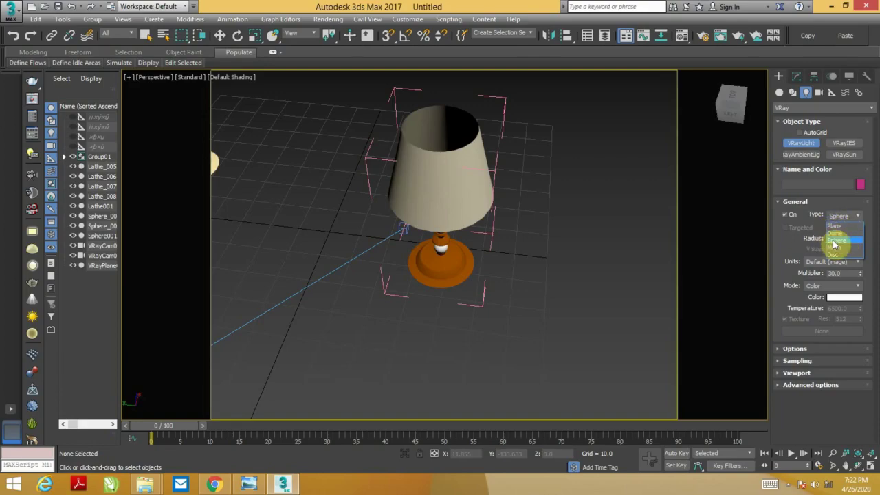
pyautogui.click(838, 244)
# Draw the sphere VRayLight at the lamp's centre in the enlarged Top view
pyautogui.hotkey('alt', 'w')
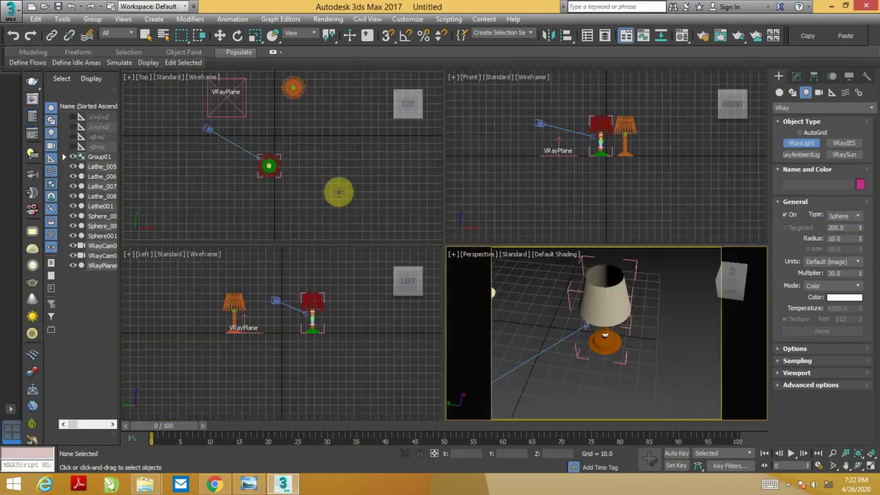
pyautogui.rightClick(338, 193)
pyautogui.hotkey('alt', 'w')
pyautogui.scroll(5, 427, 262)
pyautogui.scroll(3, 417, 242)
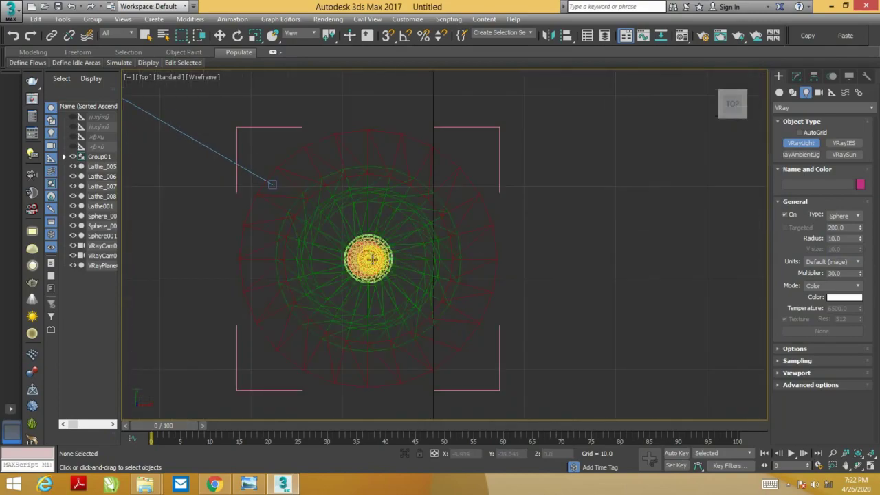
pyautogui.moveTo(368, 258)
pyautogui.mouseDown()
pyautogui.moveTo(407, 277)
pyautogui.moveTo(428, 103)
pyautogui.mouseUp()
pyautogui.hotkey('alt', 'w')
pyautogui.rightClick(615, 305)
pyautogui.hotkey('alt', 'w')
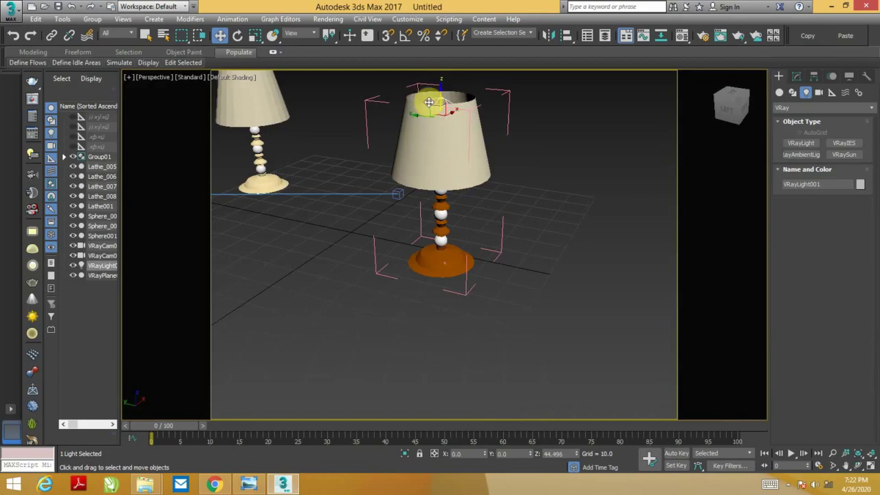
# Raise the light into the lamp shade and reduce its Radius to 3.332
pyautogui.moveTo(429, 103)
pyautogui.keyDown('alt'); pyautogui.mouseDown(button='middle')
pyautogui.moveTo(465, 220)
pyautogui.moveTo(456, 186)
pyautogui.mouseUp(button='middle'); pyautogui.keyUp('alt')
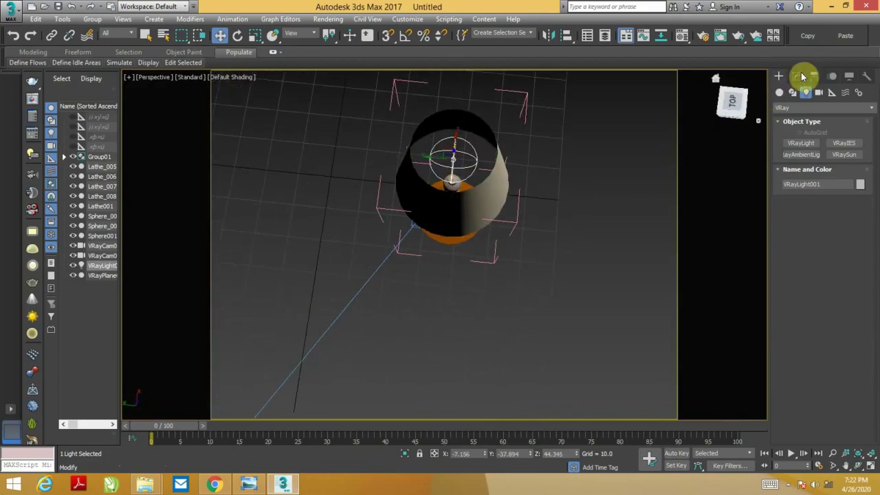
pyautogui.click(796, 75)
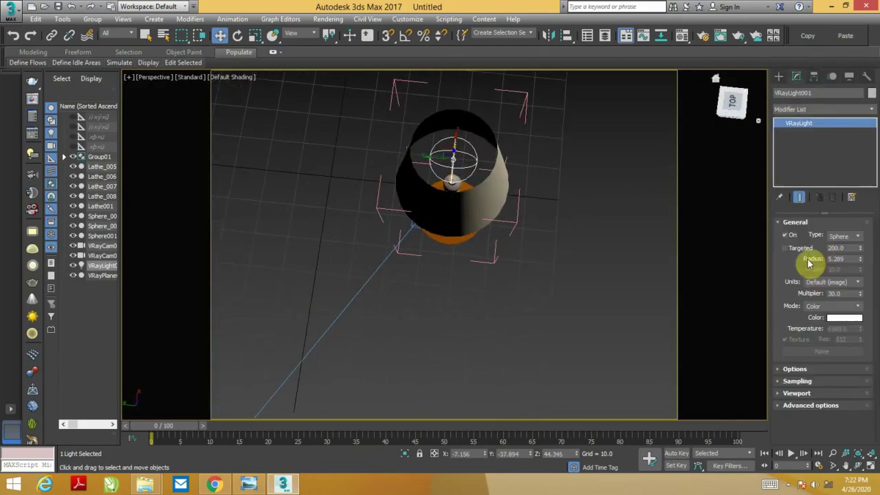
pyautogui.scroll(1, 452, 169)
pyautogui.scroll(3, 455, 177)
pyautogui.keyDown('alt'); pyautogui.moveTo(456, 177); pyautogui.dragTo(471, 238, button='middle'); pyautogui.keyUp('alt')
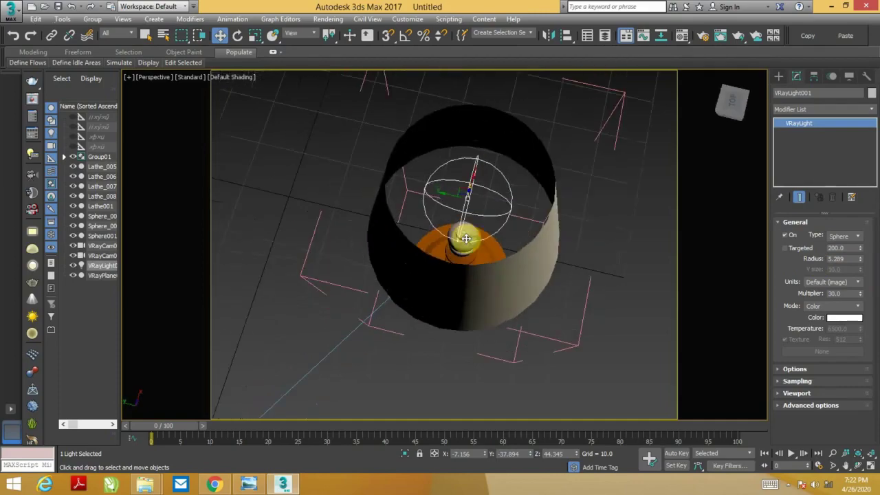
pyautogui.moveTo(862, 264); pyautogui.dragTo(859, 281)
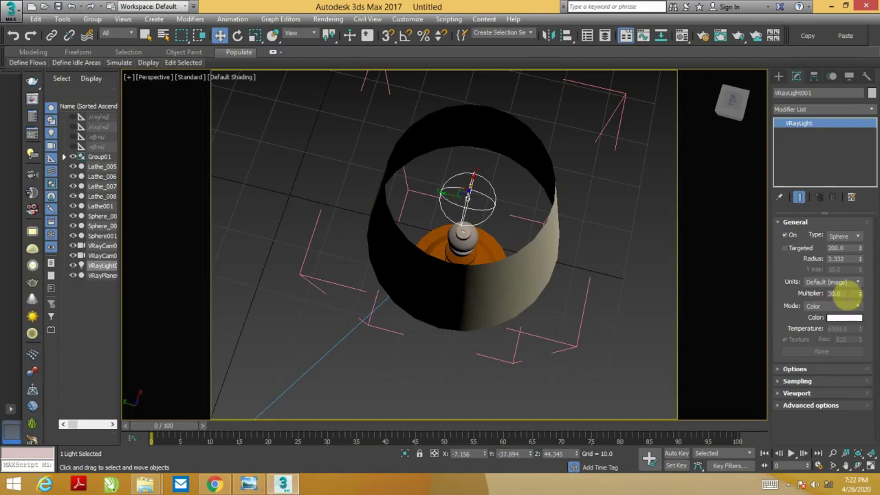
# Give the sphere light multiplier 100 and Temperature mode at 2730 for warm orange light
pyautogui.doubleClick(836, 294)
pyautogui.write('100')
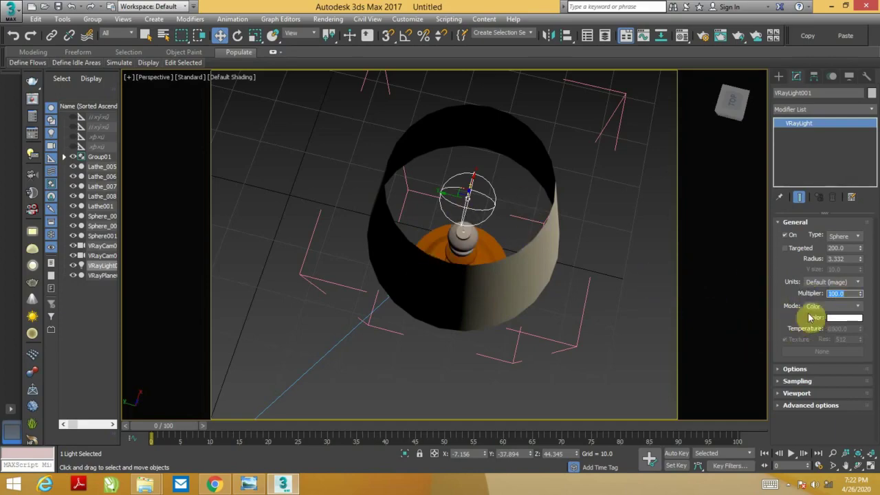
pyautogui.click(819, 307)
pyautogui.click(825, 322)
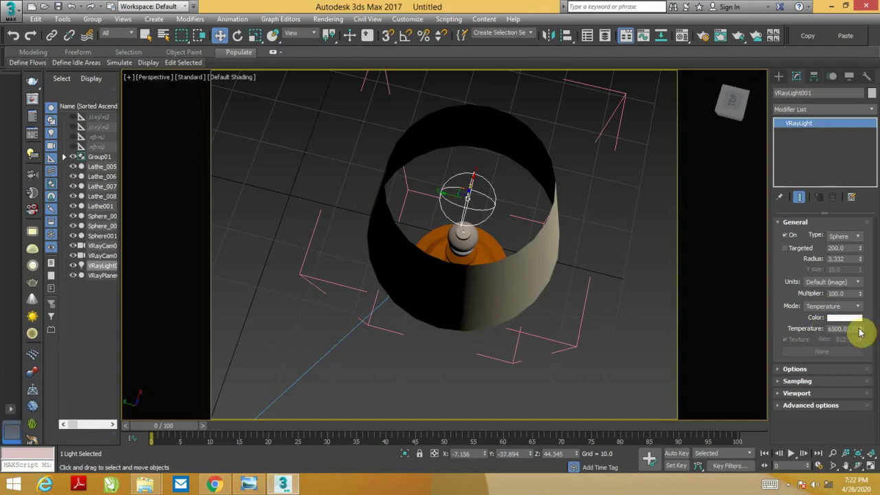
pyautogui.moveTo(858, 334); pyautogui.dragTo(858, 352)
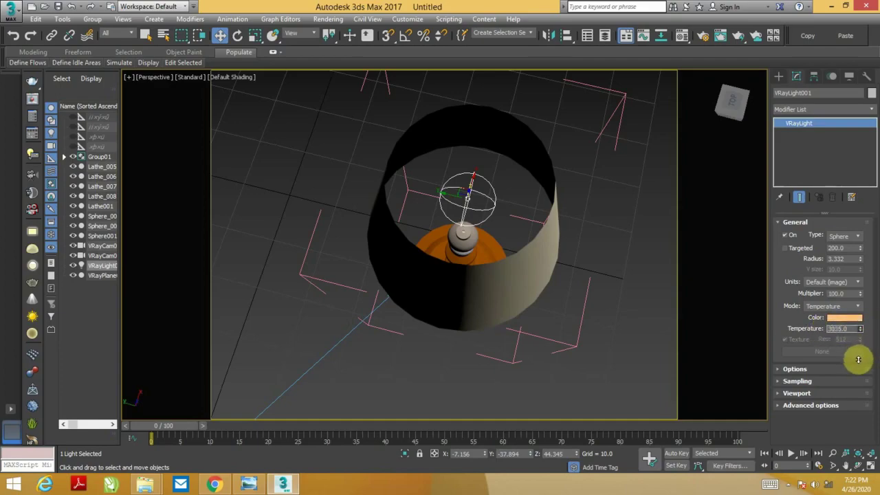
pyautogui.keyDown('alt'); pyautogui.moveTo(461, 277); pyautogui.dragTo(456, 265, button='middle'); pyautogui.keyUp('alt')
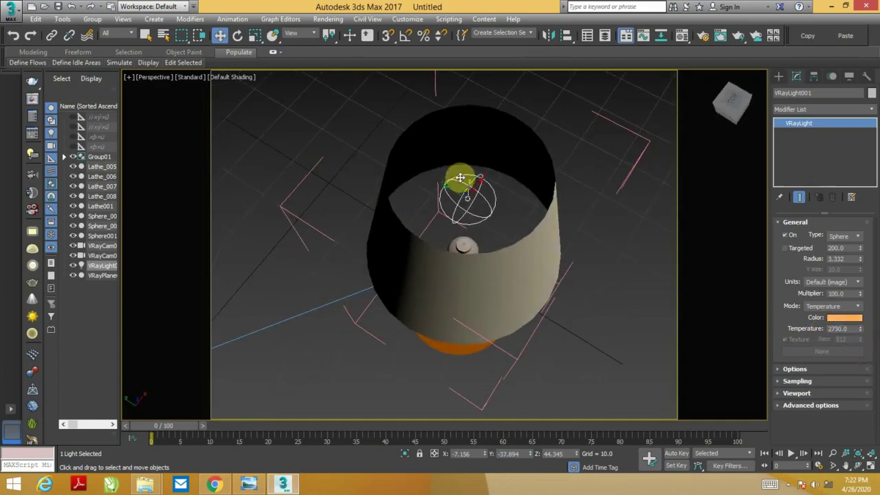
pyautogui.scroll(3, 459, 193)
pyautogui.keyDown('alt'); pyautogui.moveTo(460, 192); pyautogui.dragTo(462, 176, button='middle'); pyautogui.keyUp('alt')
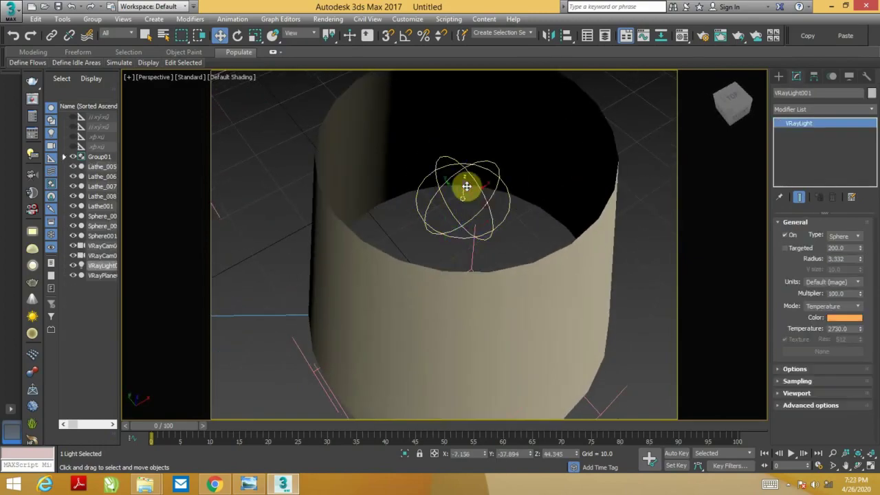
pyautogui.moveTo(465, 229)
pyautogui.keyDown('alt'); pyautogui.mouseDown(button='middle')
pyautogui.moveTo(473, 269)
pyautogui.moveTo(445, 228)
pyautogui.mouseUp(button='middle'); pyautogui.keyUp('alt')
# Lower the sphere light in the Front view to Z 33.819 inside the shade
pyautogui.hotkey('alt', 'w')
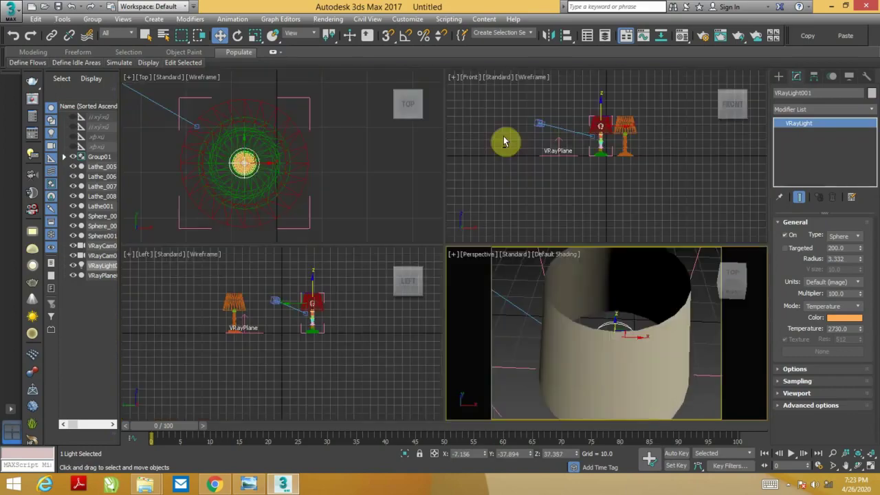
pyautogui.hotkey('alt', 'w')
pyautogui.scroll(4, 475, 202)
pyautogui.scroll(2, 505, 153)
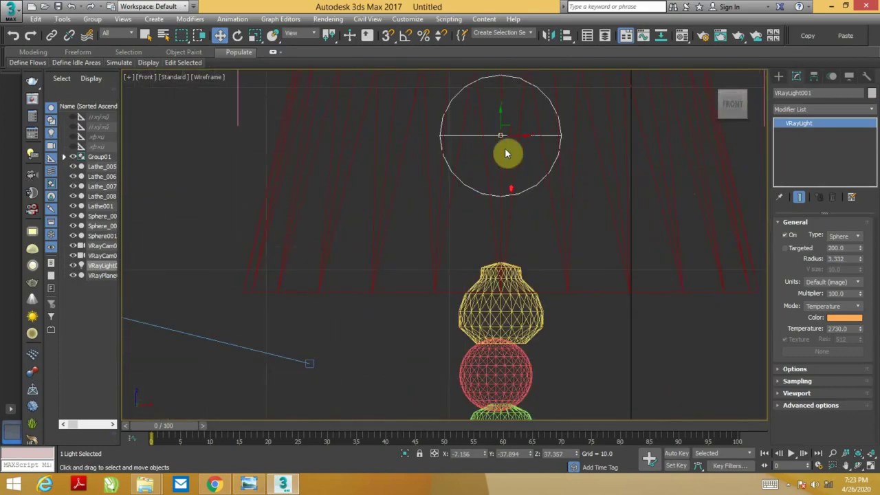
pyautogui.moveTo(505, 152); pyautogui.dragTo(505, 218)
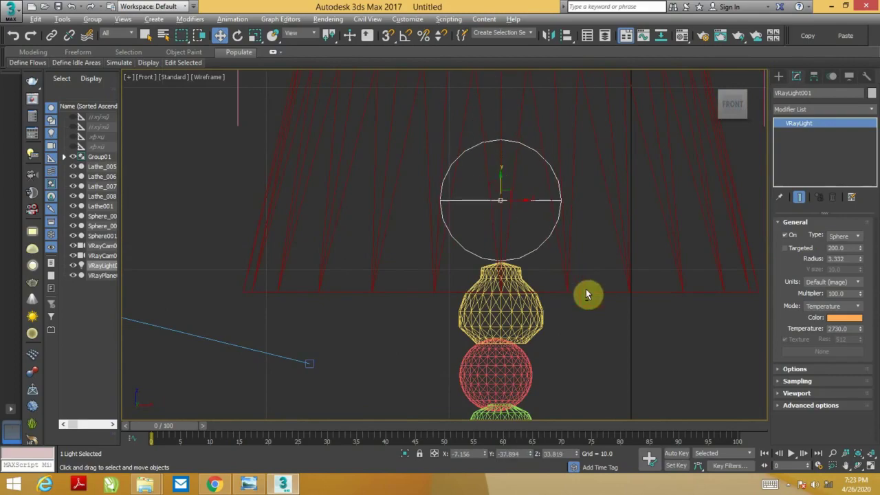
# Widen VRayCam001's field of view and pan to show the whole lamp; expand Options
pyautogui.press('p')
pyautogui.press('c')
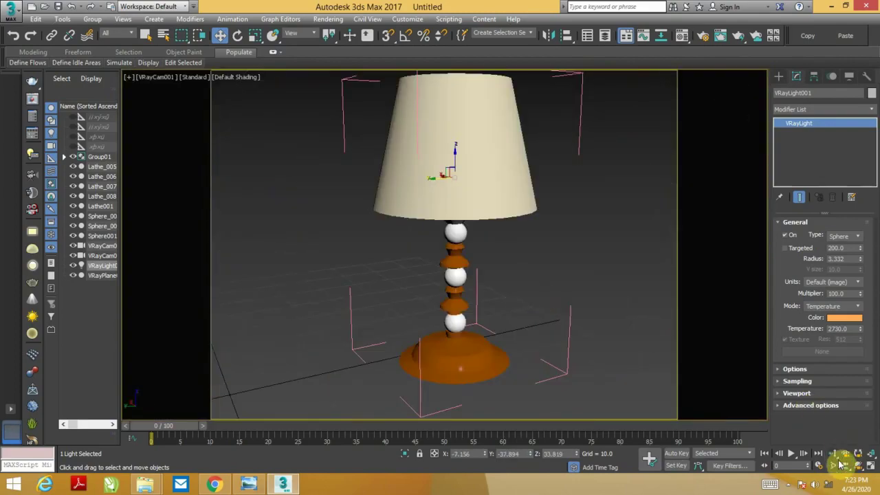
pyautogui.click(833, 466)
pyautogui.moveTo(678, 360); pyautogui.dragTo(538, 294)
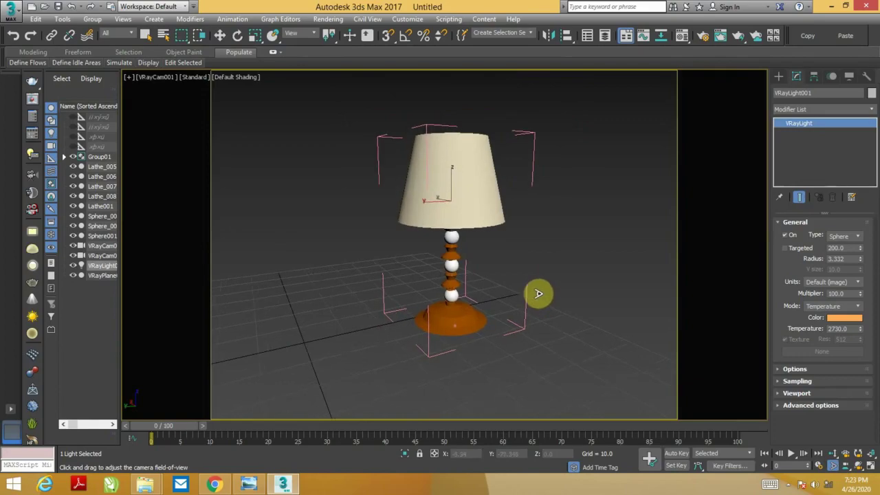
pyautogui.click(220, 35)
pyautogui.moveTo(413, 163); pyautogui.dragTo(512, 184, button='middle')
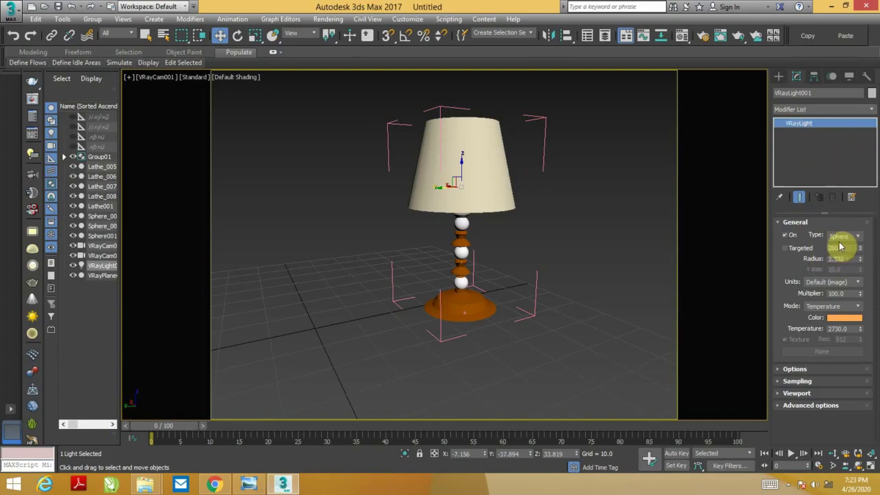
pyautogui.click(781, 373)
pyautogui.moveTo(773, 375); pyautogui.dragTo(770, 275)
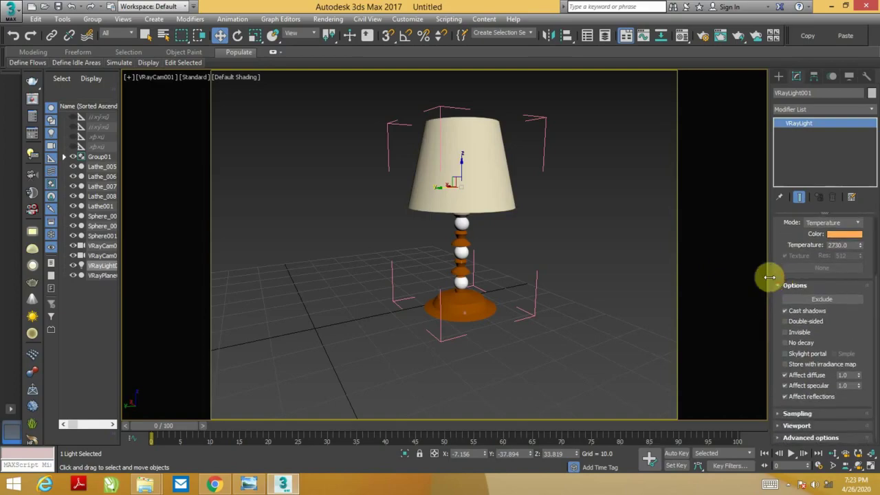
pyautogui.moveTo(529, 314); pyautogui.dragTo(534, 319, button='middle')
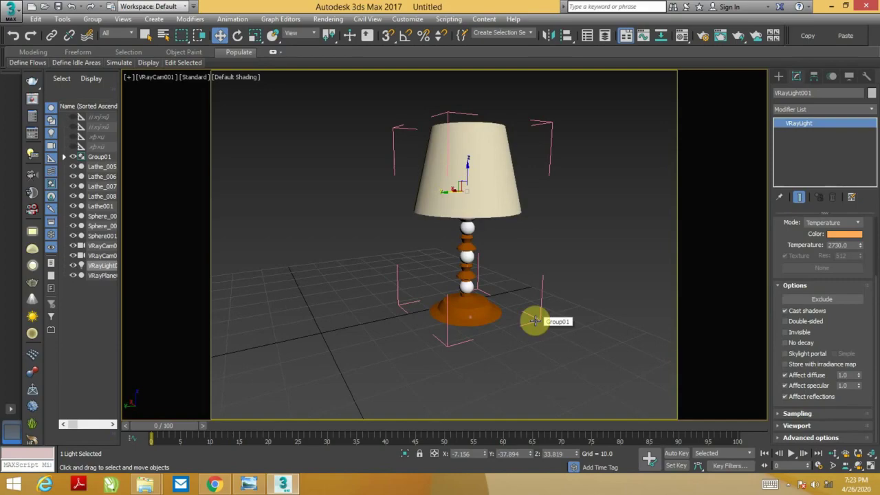
# Render the camera view with V-Ray, then close the frame buffer and messages windows
pyautogui.hotkey('shift', 'q')
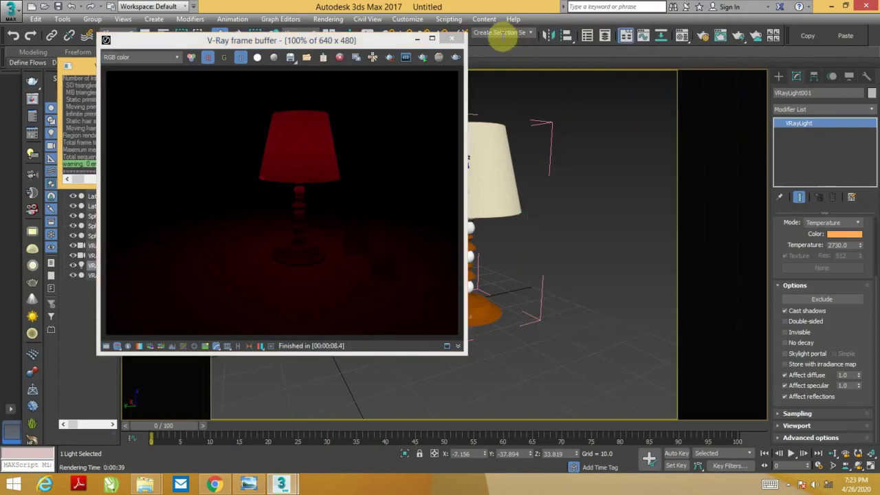
pyautogui.click(458, 41)
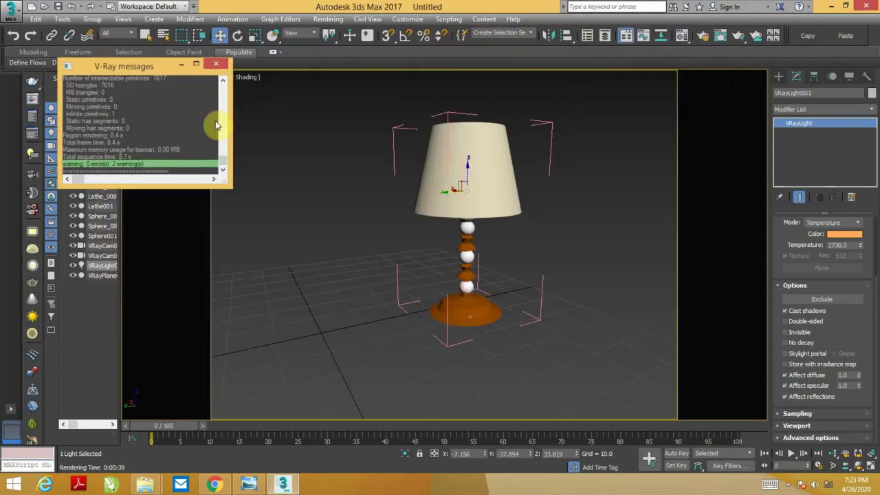
pyautogui.click(219, 71)
# Select the lampshade in the Perspective view
pyautogui.press('m')
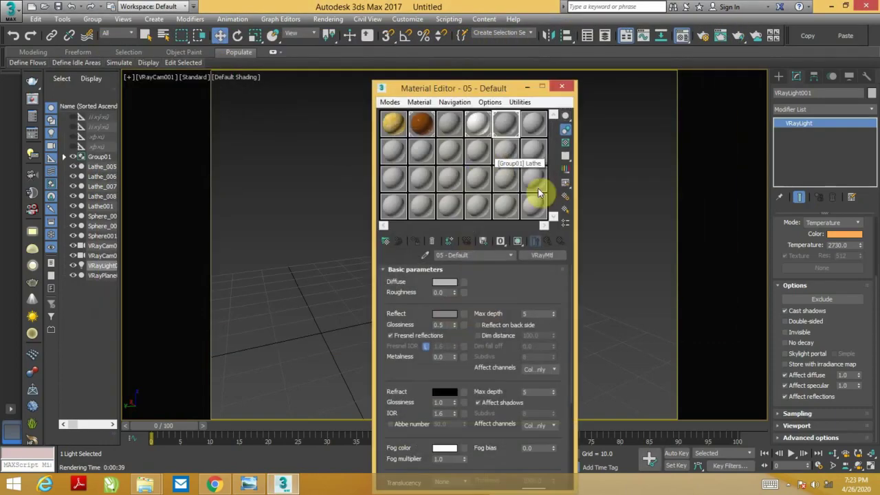
pyautogui.press('m')
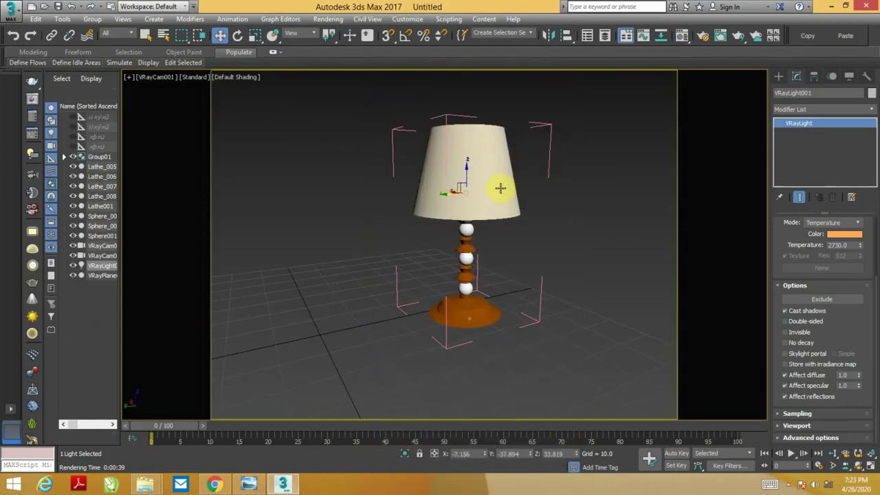
pyautogui.press('p')
pyautogui.click(493, 187)
pyautogui.keyDown('alt'); pyautogui.moveTo(488, 186); pyautogui.dragTo(482, 201, button='middle'); pyautogui.keyUp('alt')
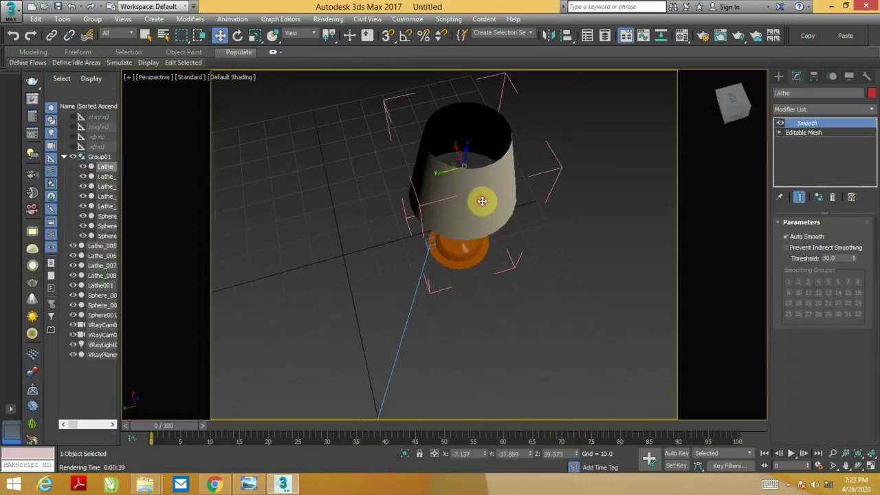
# Turn sample slot 6 into a VRayMtl and apply it to the lampshade
pyautogui.press('m')
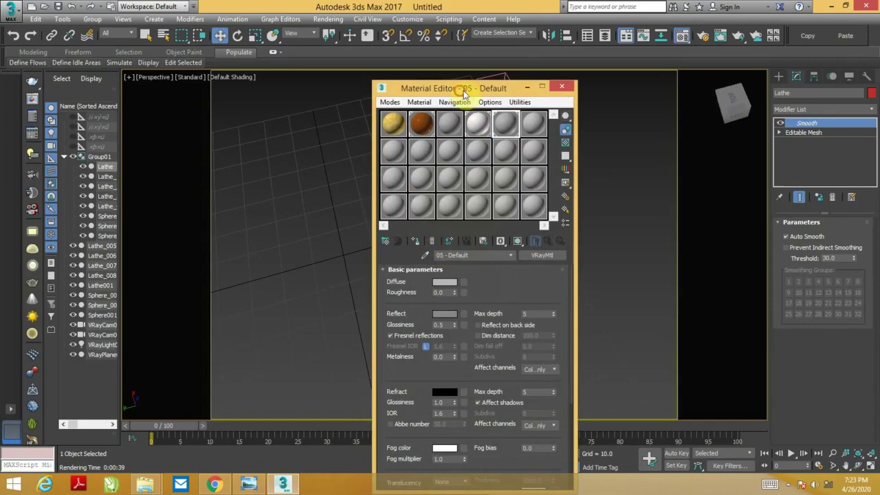
pyautogui.moveTo(478, 38); pyautogui.dragTo(555, 77)
pyautogui.click(605, 124)
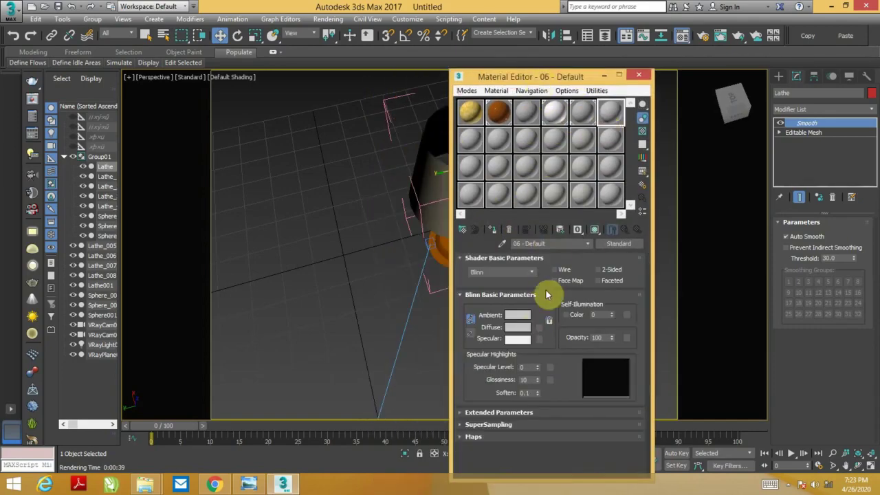
pyautogui.click(619, 244)
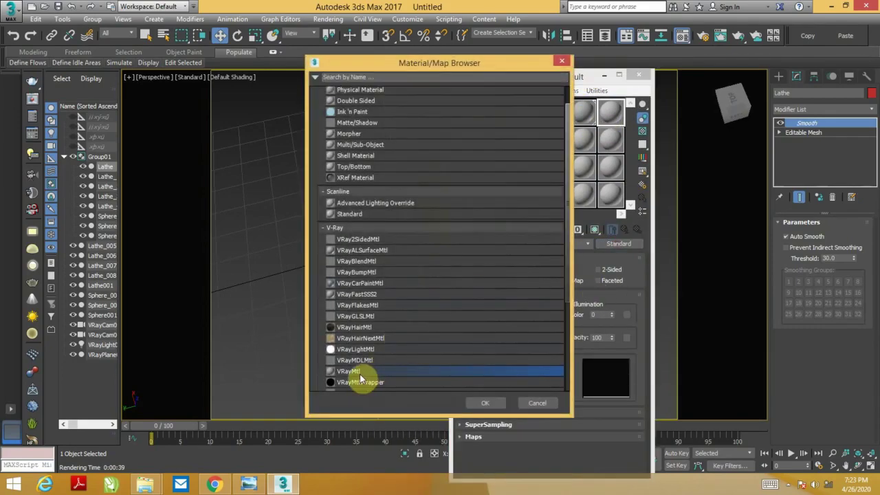
pyautogui.doubleClick(360, 374)
pyautogui.moveTo(526, 66); pyautogui.dragTo(666, 48)
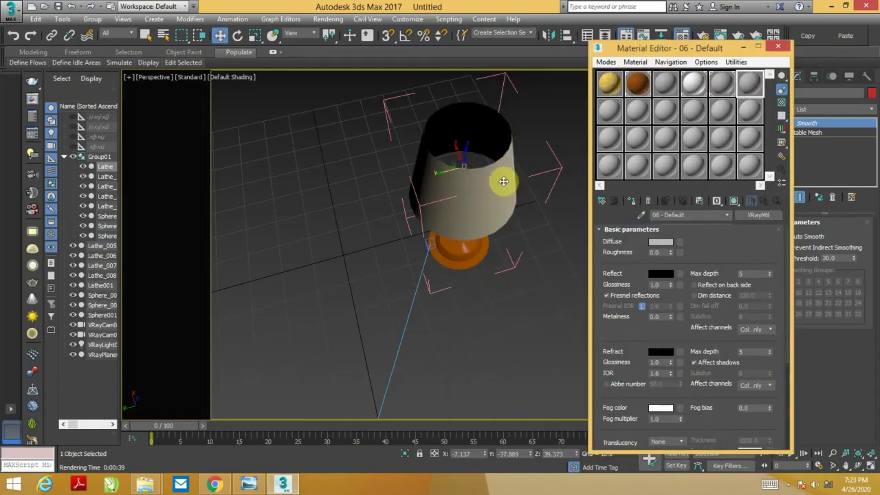
pyautogui.moveTo(488, 222)
pyautogui.keyDown('alt'); pyautogui.mouseDown(button='middle')
pyautogui.moveTo(503, 181)
pyautogui.moveTo(506, 232)
pyautogui.moveTo(513, 213)
pyautogui.mouseUp(button='middle'); pyautogui.keyUp('alt')
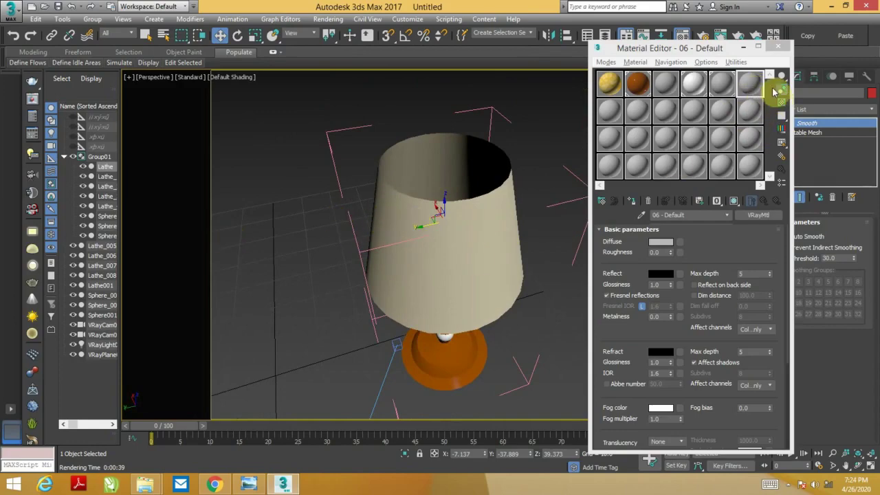
pyautogui.click(752, 88)
pyautogui.moveTo(751, 88); pyautogui.dragTo(462, 252)
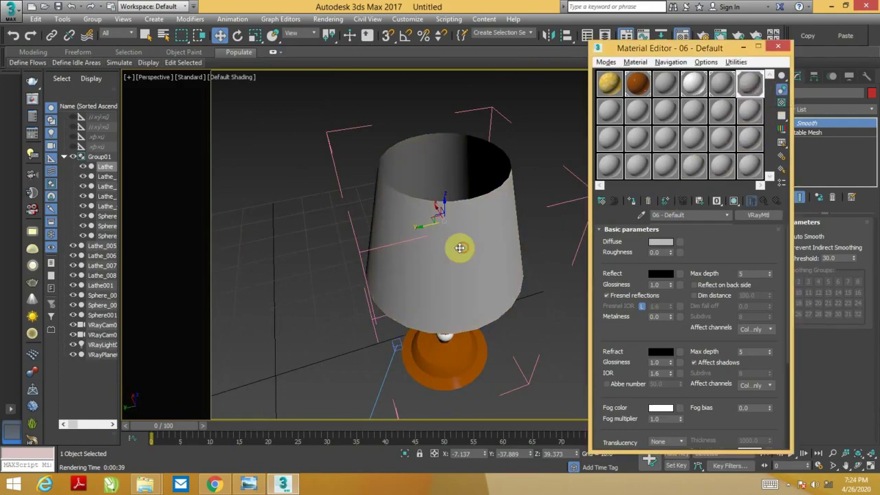
# Set the shade material's diffuse colour to golden orange (RGB 227, 138, 25)
pyautogui.click(652, 247)
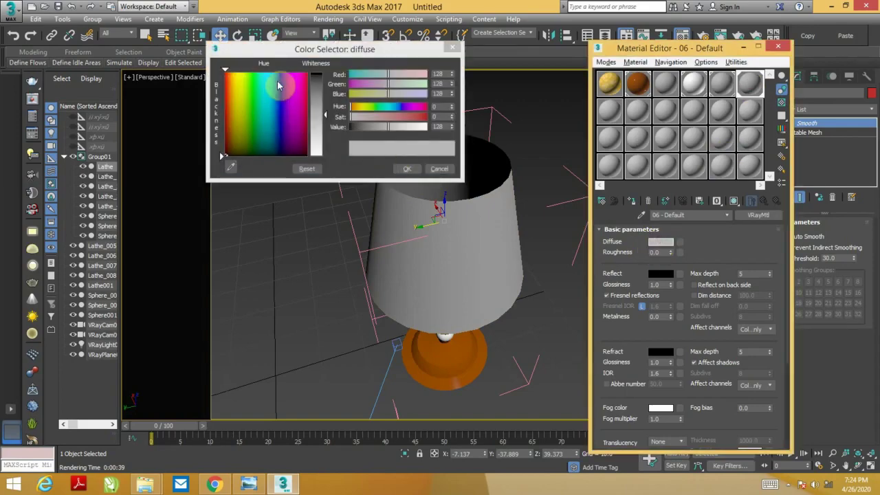
pyautogui.click(233, 76)
pyautogui.moveTo(323, 110); pyautogui.dragTo(326, 99)
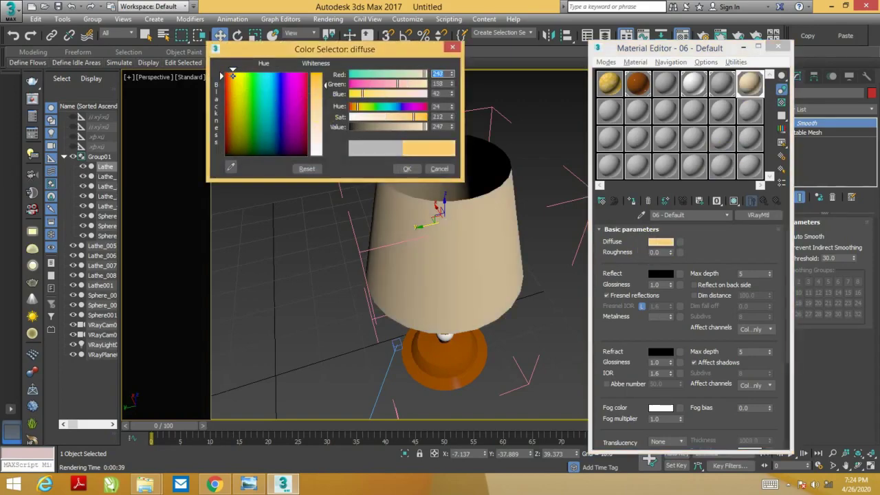
pyautogui.moveTo(422, 126); pyautogui.dragTo(413, 130)
pyautogui.click(407, 169)
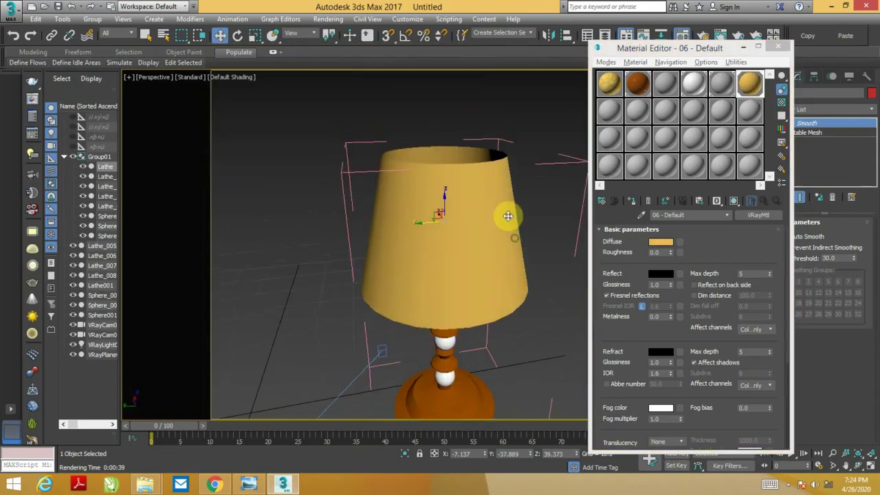
# Select VRayLight001 inside the shade and raise its Multiplier to 255
pyautogui.click(778, 48)
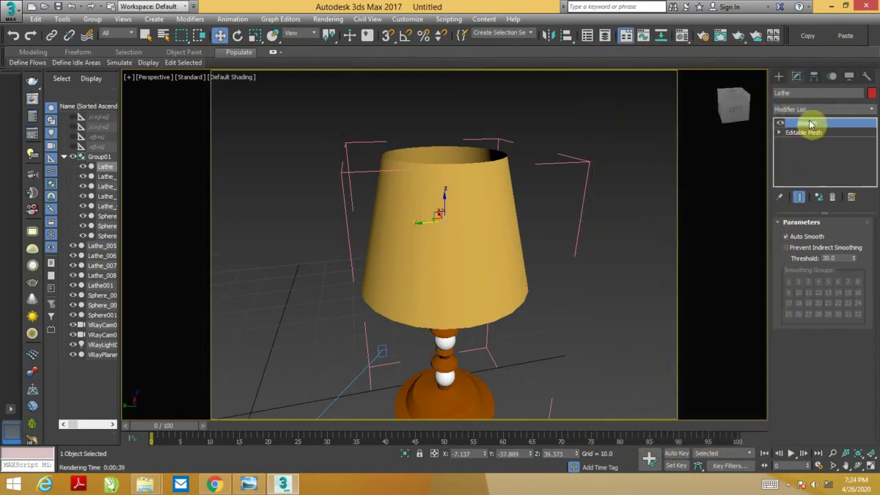
pyautogui.moveTo(541, 198)
pyautogui.keyDown('alt'); pyautogui.mouseDown(button='middle')
pyautogui.moveTo(541, 173)
pyautogui.moveTo(520, 212)
pyautogui.moveTo(526, 275)
pyautogui.moveTo(416, 242)
pyautogui.moveTo(426, 227)
pyautogui.mouseUp(button='middle'); pyautogui.keyUp('alt')
pyautogui.press('c')
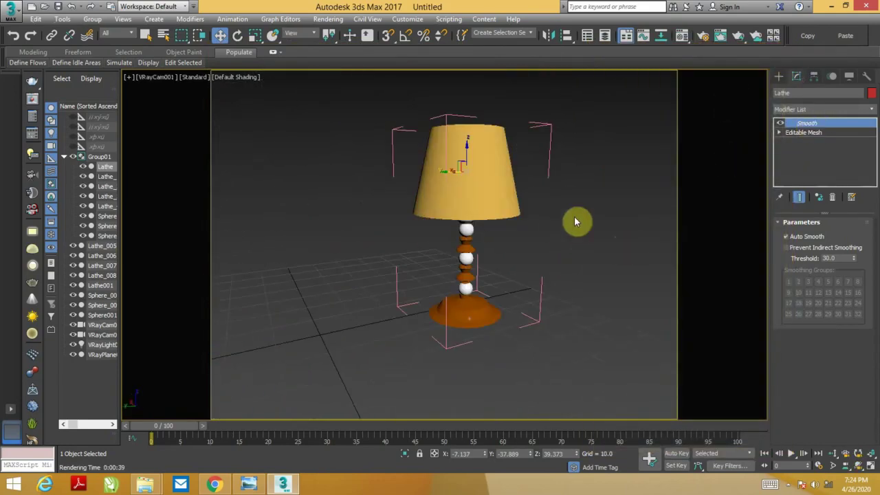
pyautogui.press('p')
pyautogui.moveTo(465, 159)
pyautogui.keyDown('alt'); pyautogui.mouseDown(button='middle')
pyautogui.moveTo(462, 197)
pyautogui.moveTo(470, 178)
pyautogui.mouseUp(button='middle'); pyautogui.keyUp('alt')
pyautogui.click(470, 178)
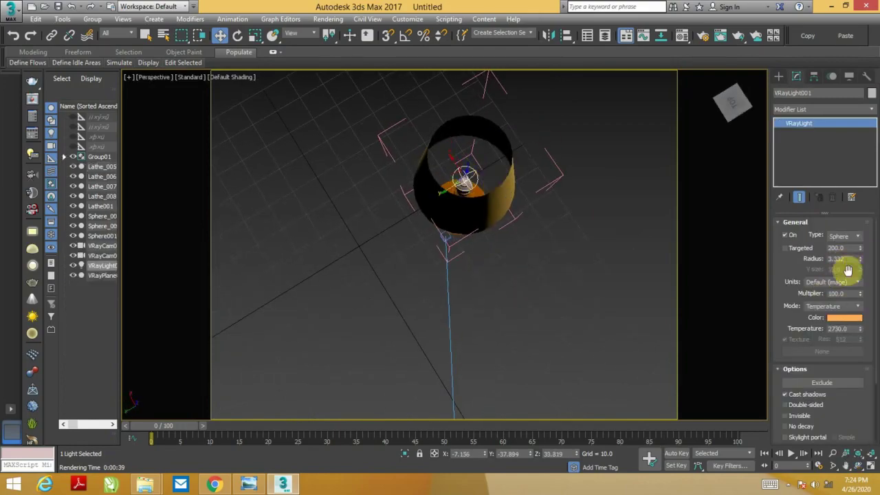
pyautogui.click(853, 293)
pyautogui.moveTo(860, 295); pyautogui.dragTo(855, 208)
# Reframe VRayCam001 so the lamp appears smaller, then render it with V-Ray
pyautogui.press('c')
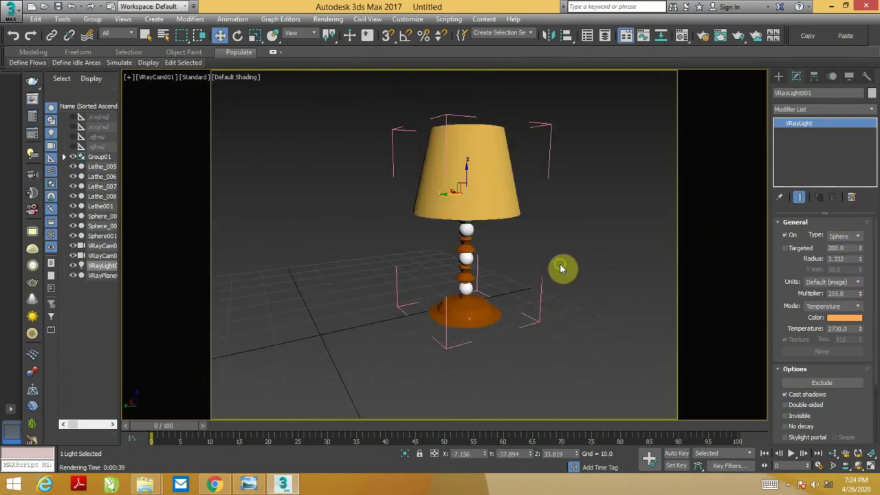
pyautogui.moveTo(561, 269); pyautogui.dragTo(554, 255, button='middle')
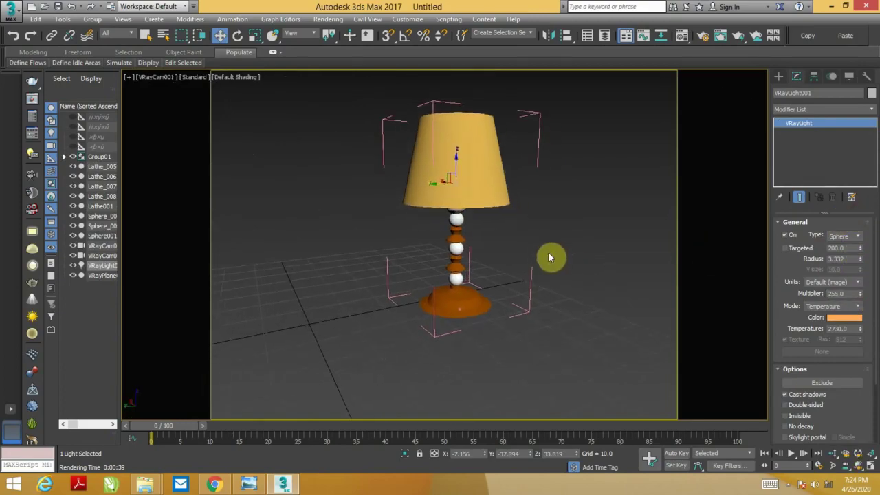
pyautogui.click(831, 467)
pyautogui.moveTo(657, 346); pyautogui.dragTo(645, 351)
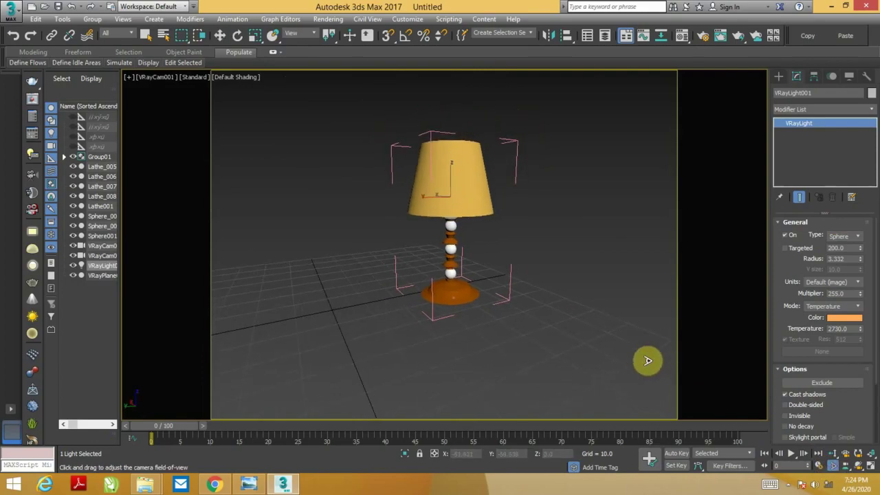
pyautogui.hotkey('shift', 'q')
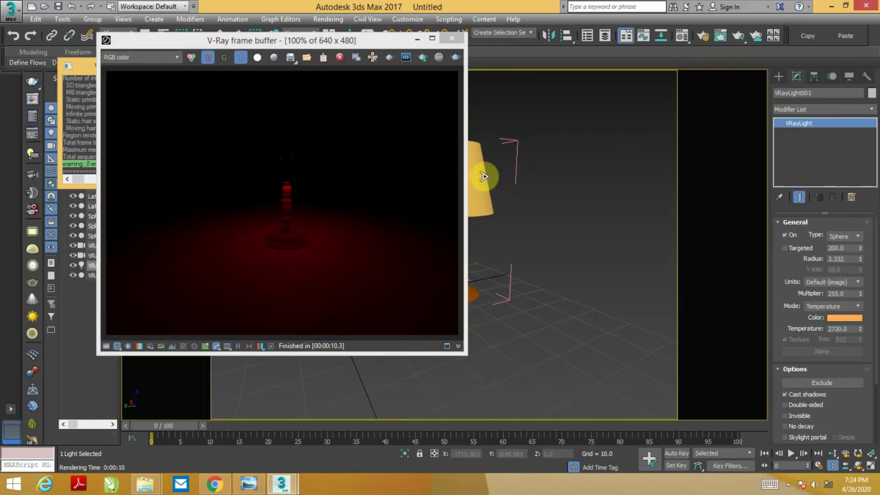
# Pan the lamp into view beside the finished dim red render, then close the render window
pyautogui.moveTo(554, 196); pyautogui.dragTo(594, 202, button='middle')
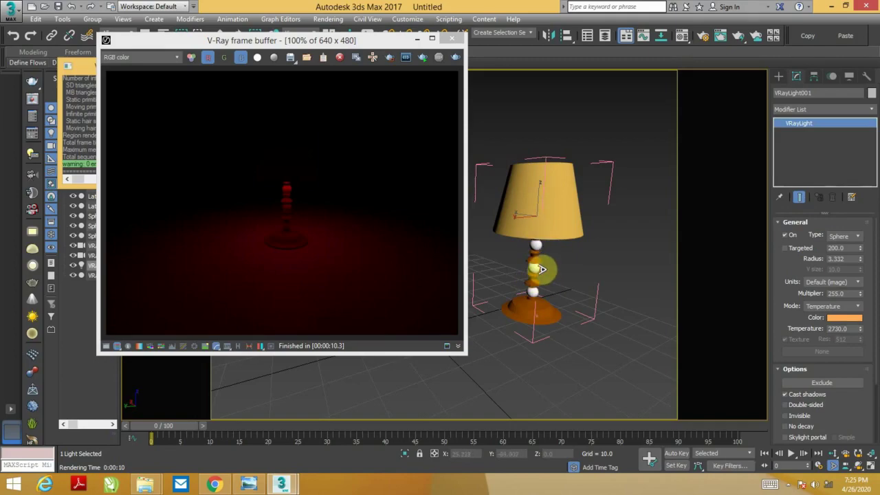
pyautogui.click(451, 39)
# Start an interactive V-Ray render from Render Setup and move its windows aside
pyautogui.press('F10')
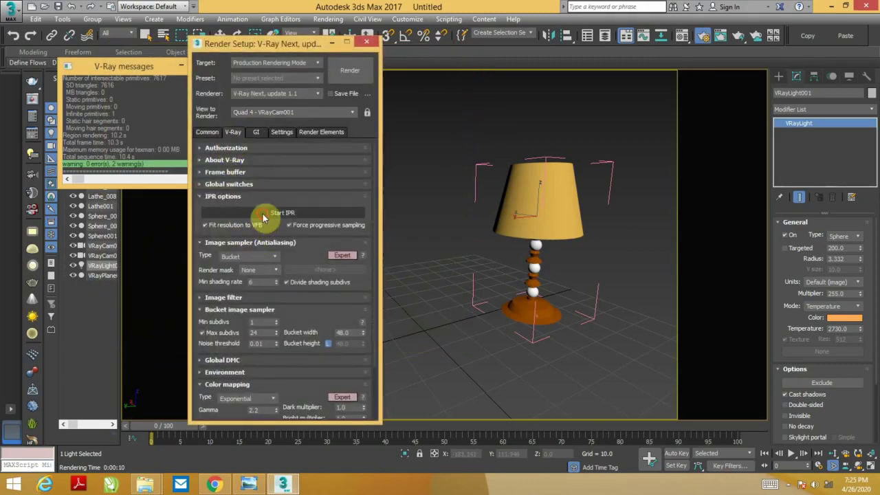
pyautogui.click(268, 213)
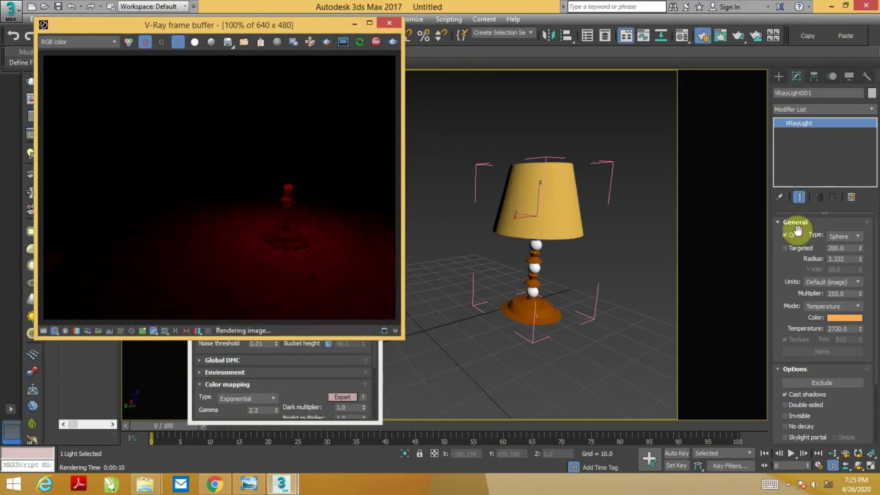
pyautogui.moveTo(289, 25); pyautogui.dragTo(274, 117)
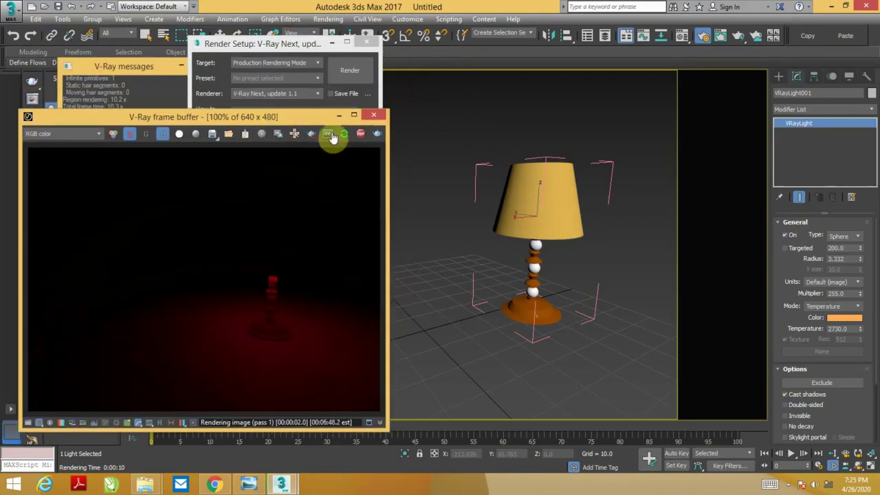
pyautogui.click(190, 67)
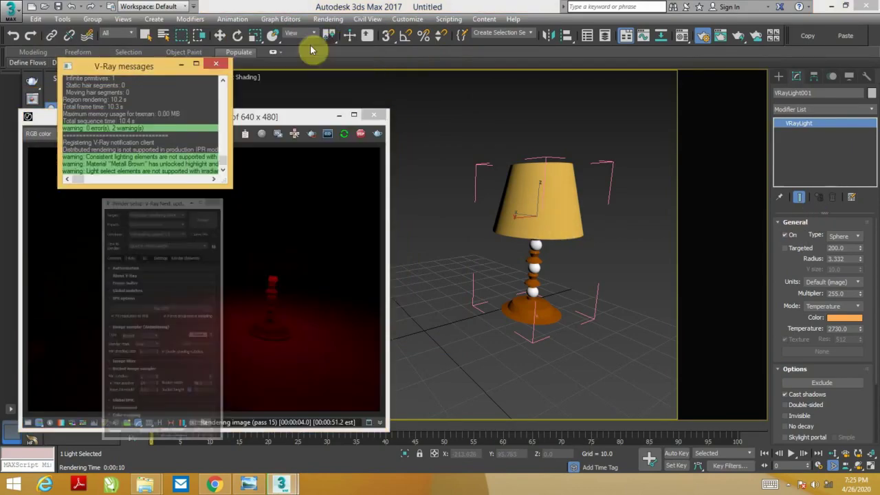
pyautogui.click(181, 65)
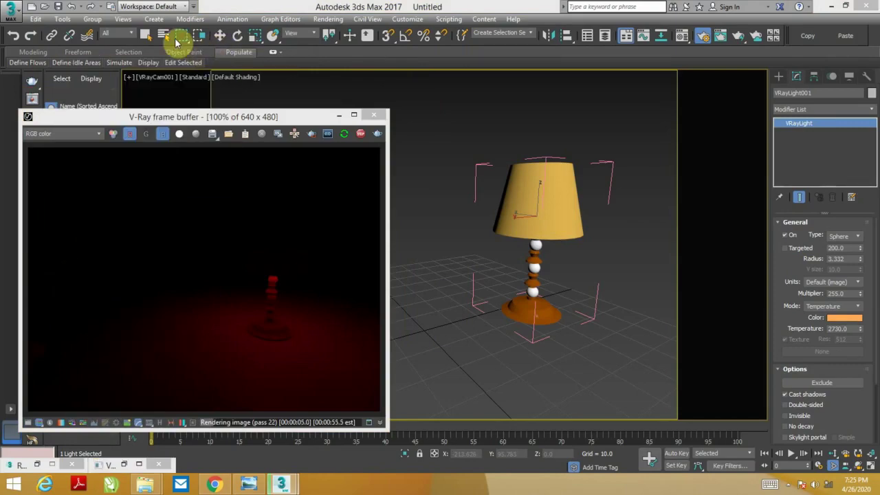
# Restrict selection to Lights, reframe the camera view and box-select the VRayLight in the lamp
pyautogui.click(110, 33)
pyautogui.click(111, 63)
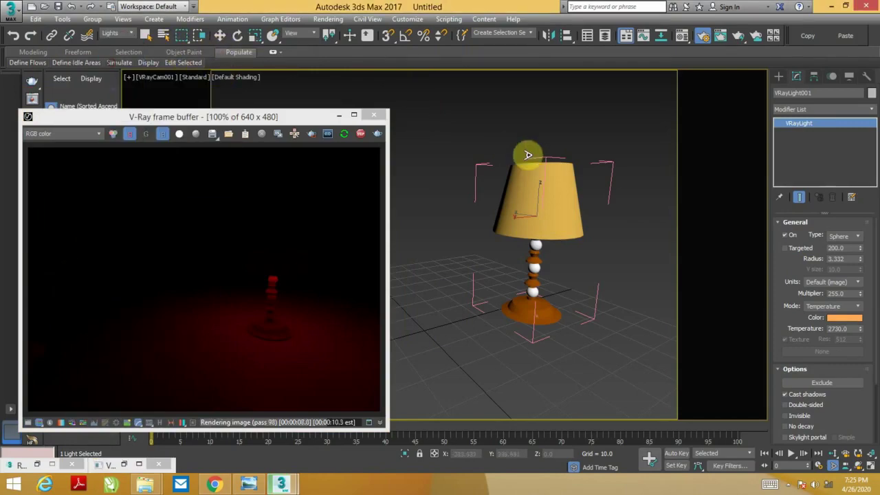
pyautogui.moveTo(450, 140); pyautogui.dragTo(626, 267, button='middle')
pyautogui.scroll(5, 621, 261)
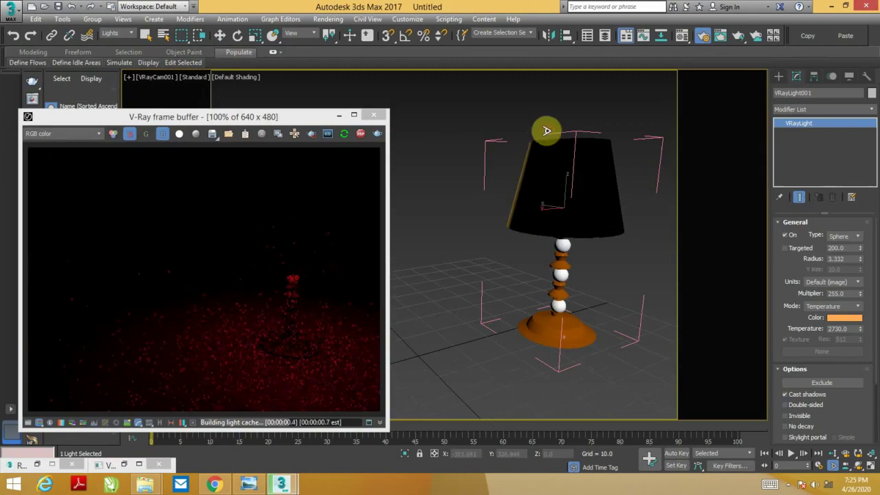
pyautogui.moveTo(546, 130)
pyautogui.mouseDown(button='middle')
pyautogui.moveTo(594, 203)
pyautogui.moveTo(576, 216)
pyautogui.mouseUp(button='middle')
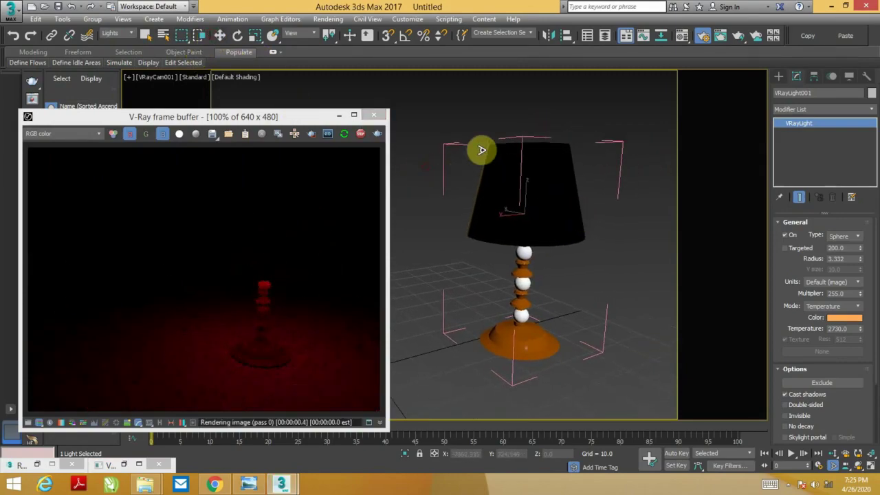
pyautogui.moveTo(545, 233); pyautogui.dragTo(566, 259, button='middle')
pyautogui.scroll(1, 495, 131)
pyautogui.scroll(1, 485, 124)
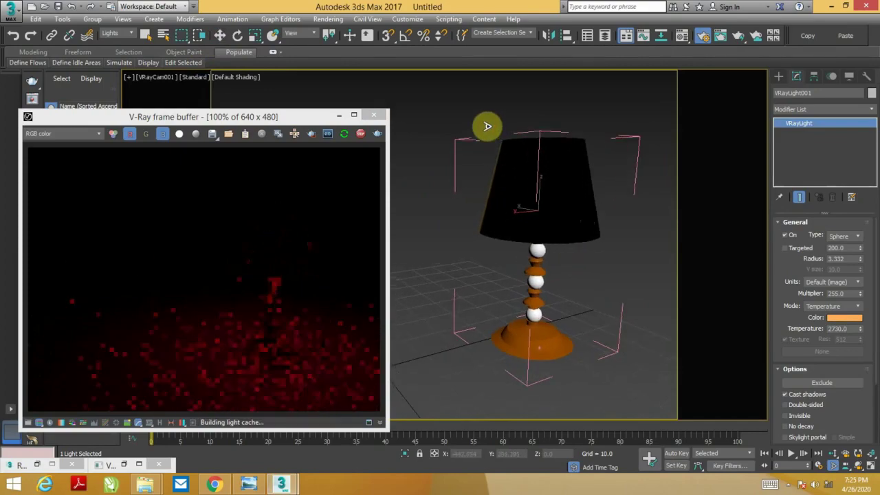
pyautogui.click(220, 35)
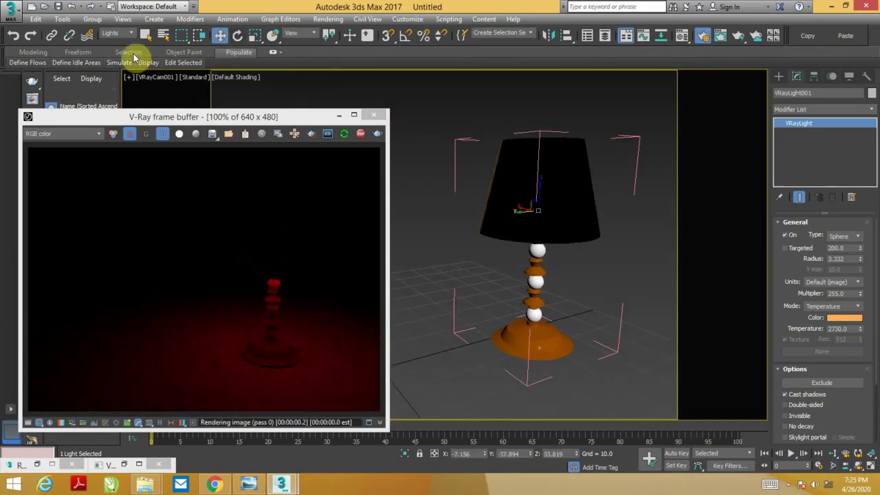
pyautogui.click(676, 262)
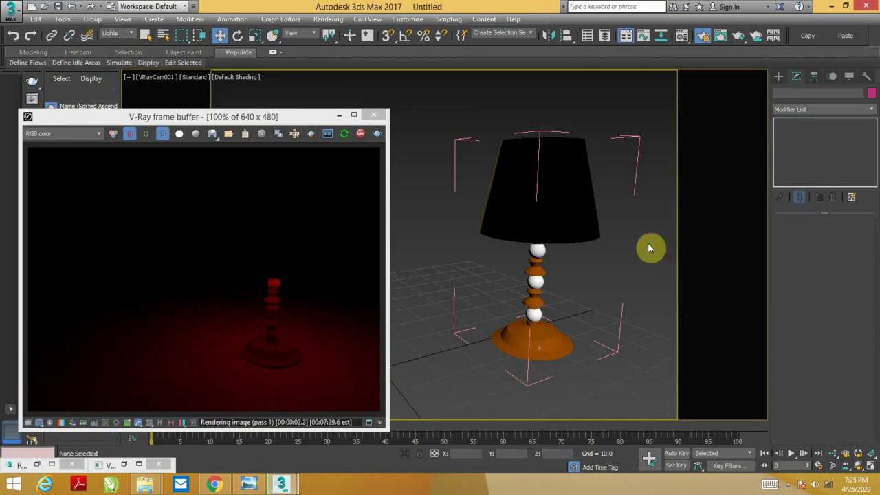
pyautogui.moveTo(436, 106); pyautogui.dragTo(649, 272)
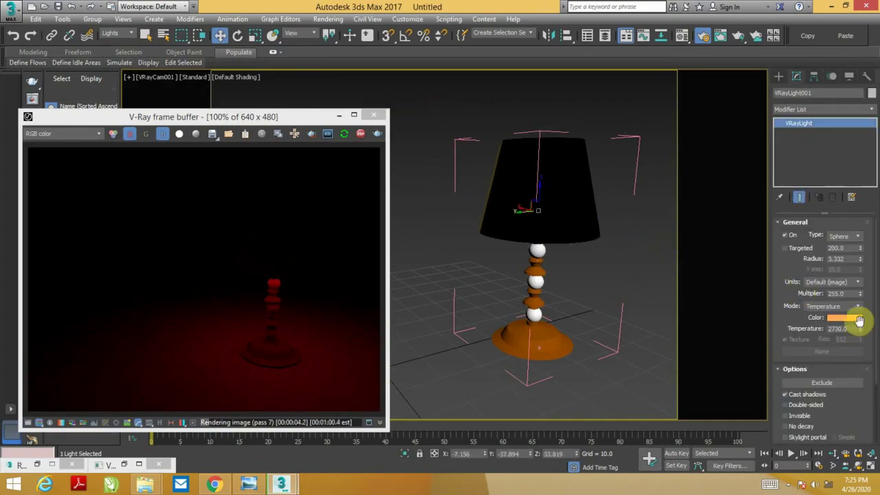
# Adjust the VRayLight multiplier through 354 and 312 to 584, then close the render window
pyautogui.moveTo(859, 294); pyautogui.dragTo(852, 255)
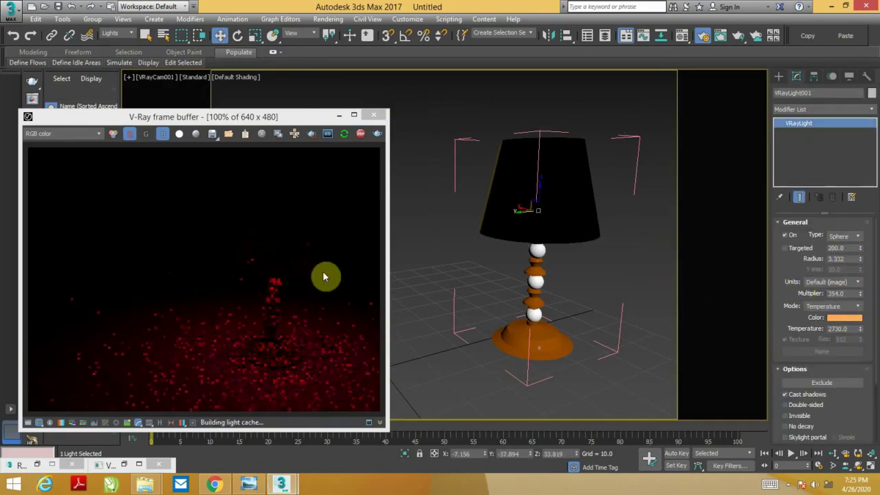
pyautogui.moveTo(221, 120); pyautogui.dragTo(232, 79)
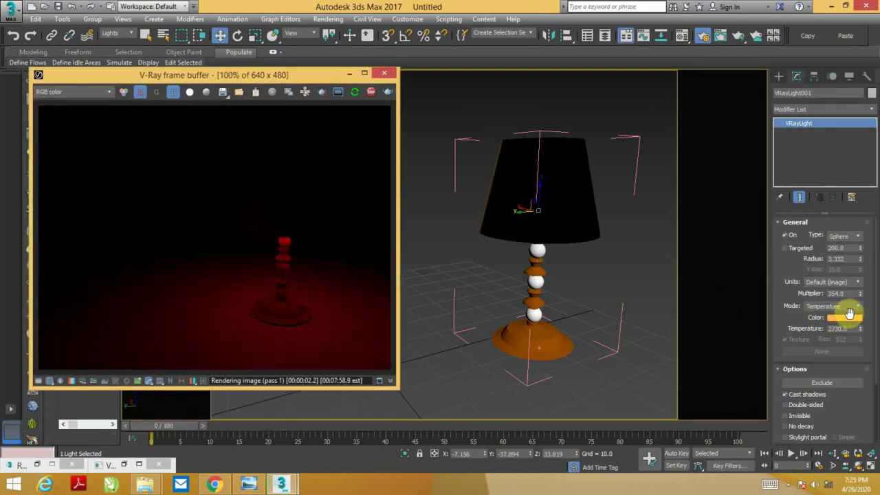
pyautogui.moveTo(859, 293); pyautogui.dragTo(864, 317)
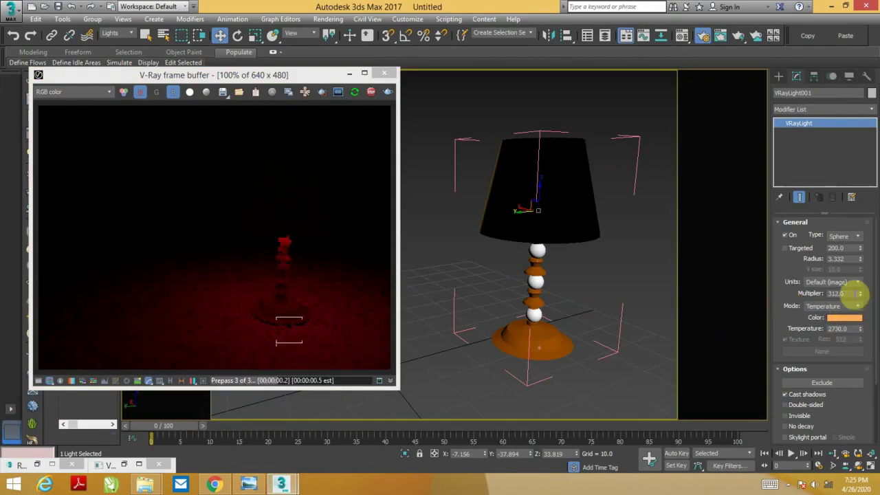
pyautogui.moveTo(860, 293); pyautogui.dragTo(841, 190)
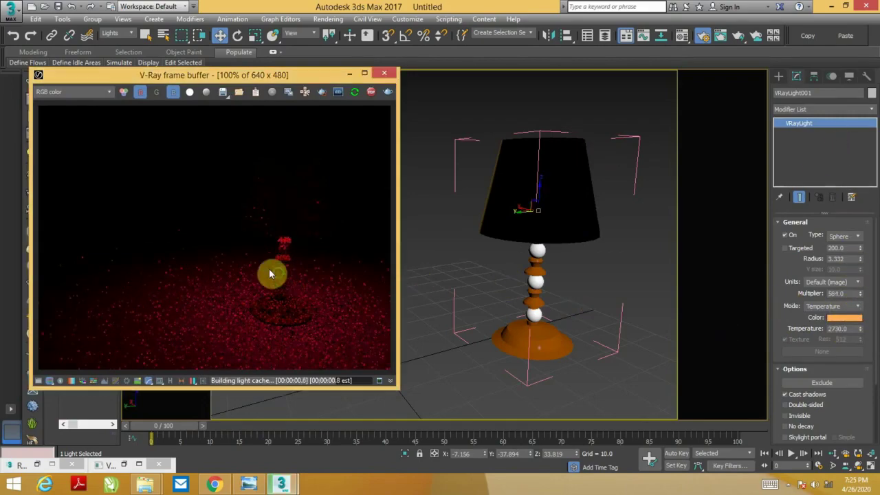
pyautogui.scroll(-2, 255, 254)
pyautogui.scroll(2, 308, 289)
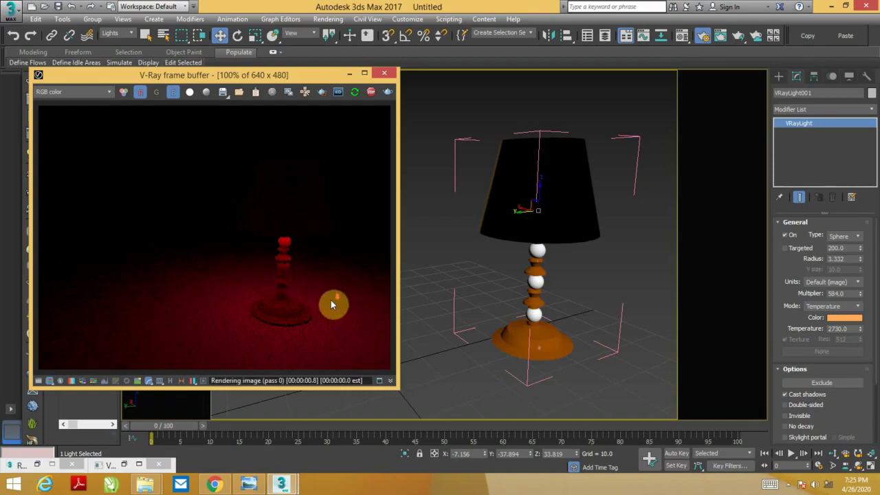
pyautogui.scroll(-2, 331, 300)
pyautogui.scroll(1, 247, 289)
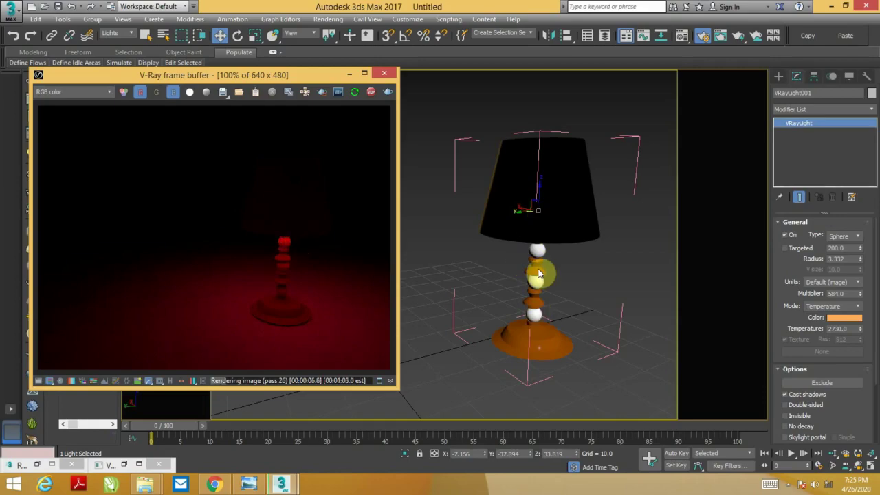
pyautogui.click(385, 74)
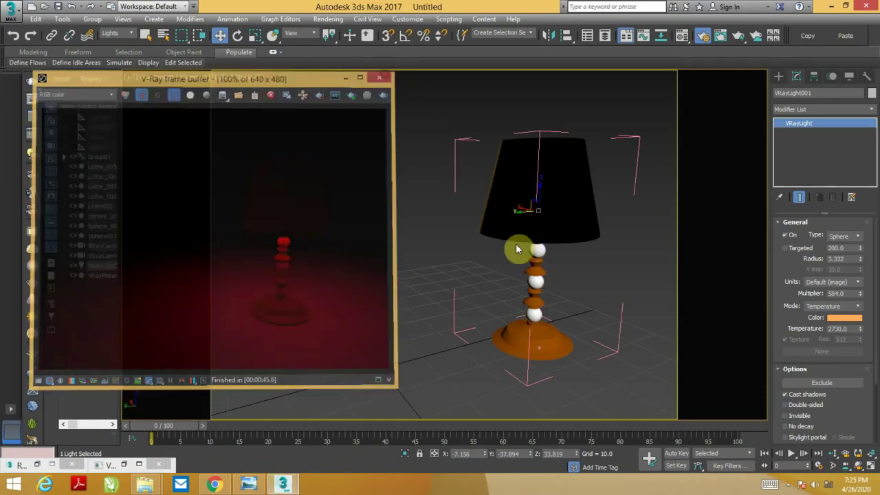
# Pan the camera view so the lamp shifts to the left
pyautogui.moveTo(432, 290)
pyautogui.mouseDown(button='middle')
pyautogui.moveTo(554, 309)
pyautogui.moveTo(472, 315)
pyautogui.moveTo(491, 291)
pyautogui.moveTo(502, 299)
pyautogui.mouseUp(button='middle')
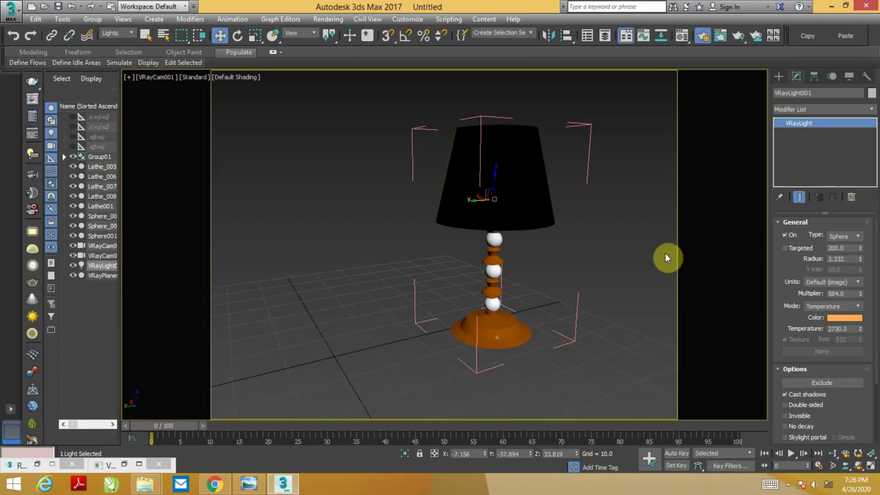
# In the Material Editor, make an unused slot a VRayMtl
pyautogui.press('m')
pyautogui.moveTo(671, 31); pyautogui.dragTo(81, 25)
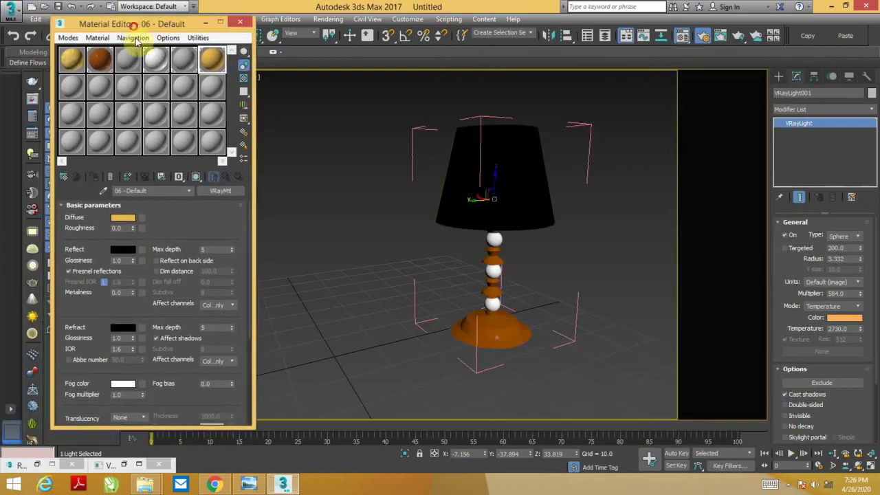
pyautogui.click(69, 87)
pyautogui.click(220, 191)
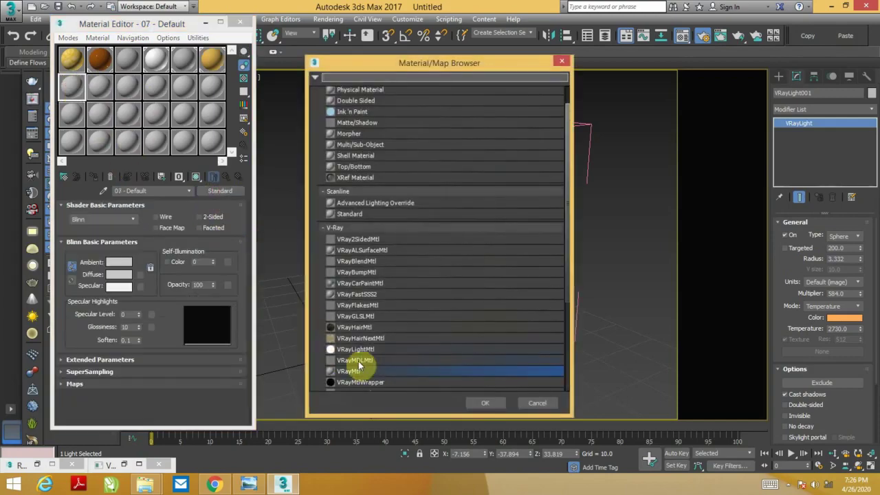
pyautogui.doubleClick(365, 373)
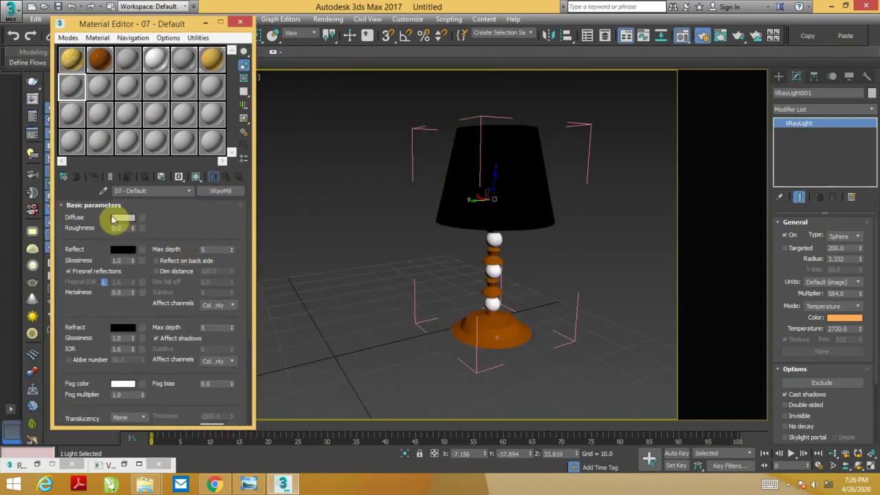
# Convert it to VRay2SidedMtl keeping the VRayMtl as front, and paste a copy as back material
pyautogui.click(220, 190)
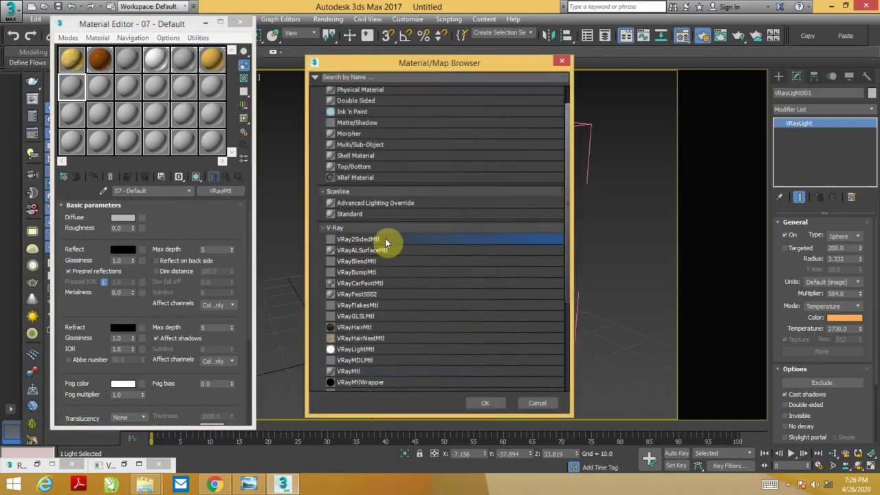
pyautogui.doubleClick(385, 238)
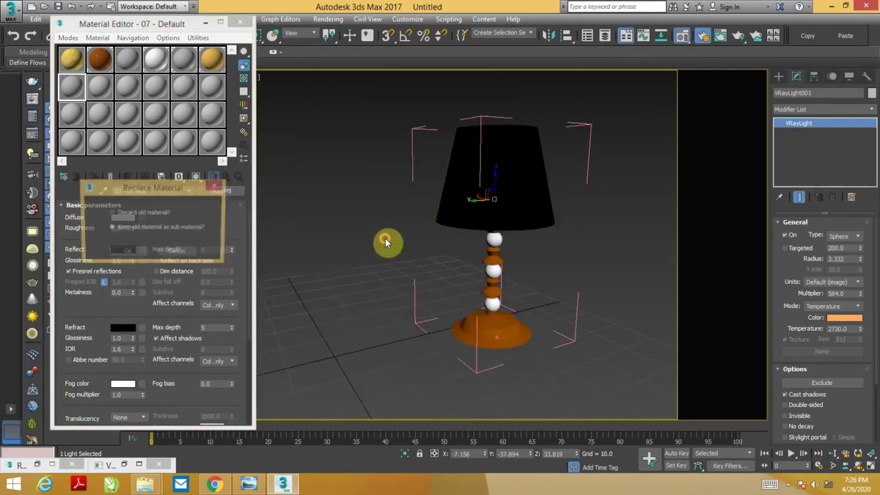
pyautogui.click(126, 254)
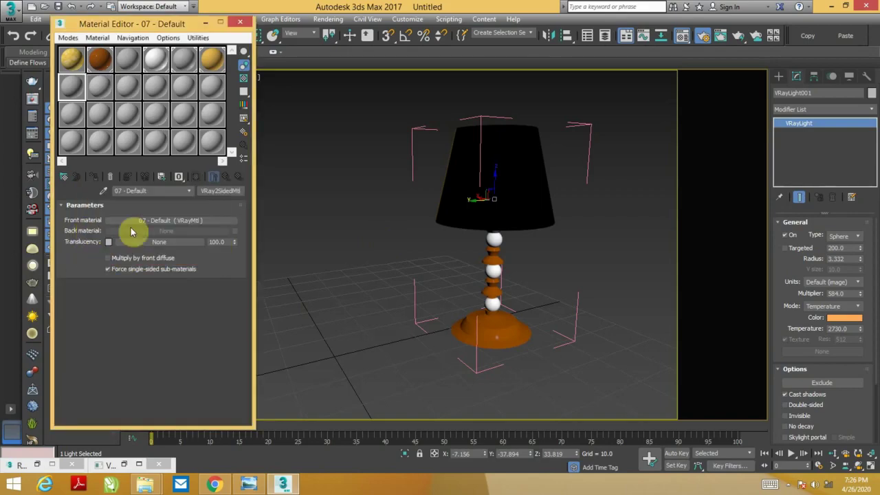
pyautogui.rightClick(165, 220)
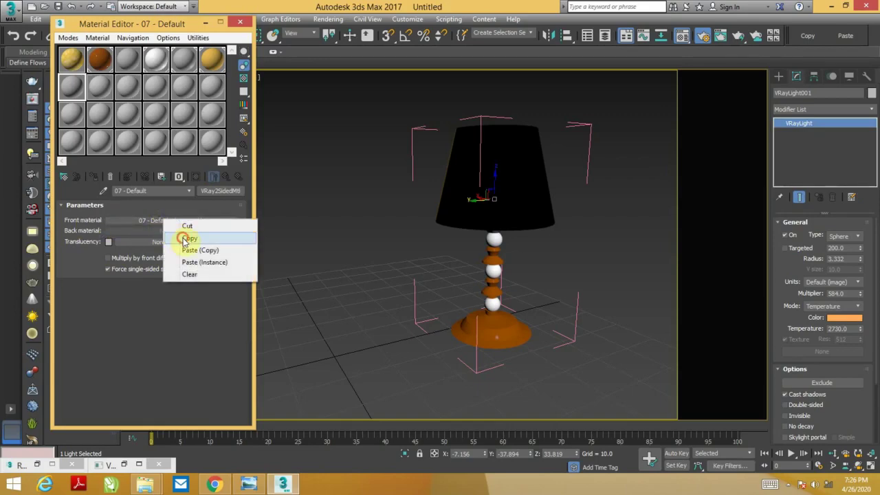
pyautogui.click(186, 239)
pyautogui.rightClick(210, 232)
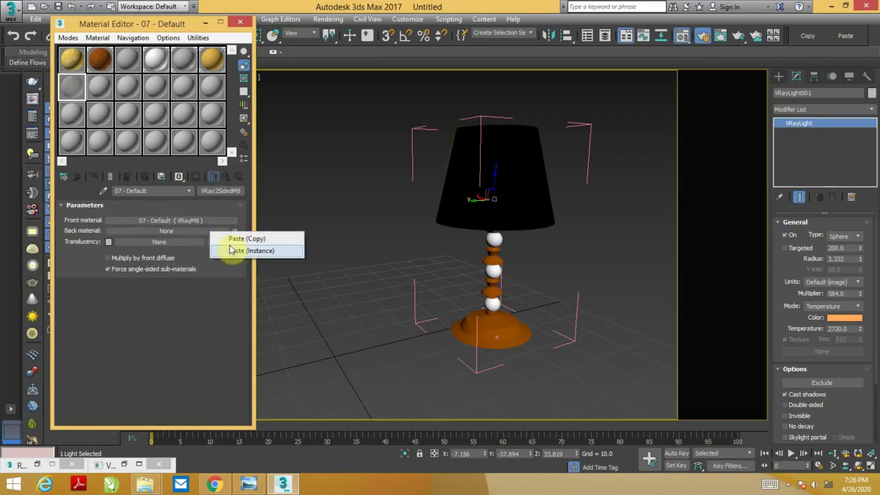
pyautogui.click(231, 241)
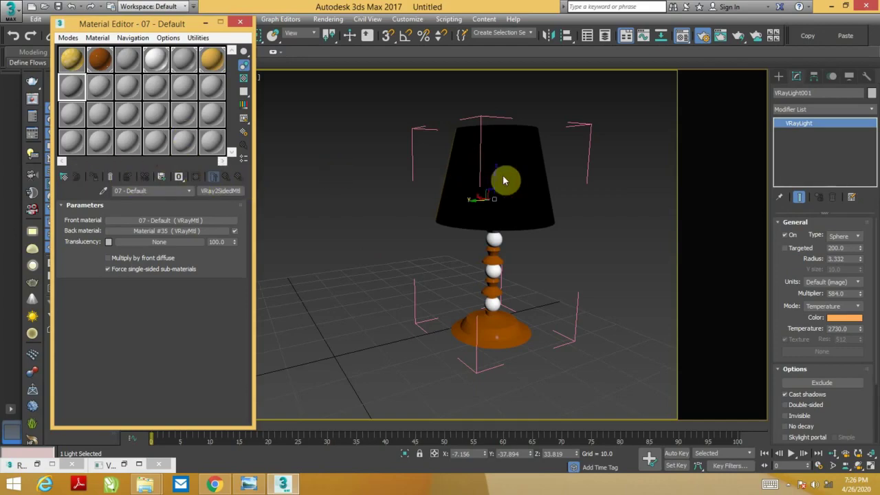
pyautogui.click(502, 176)
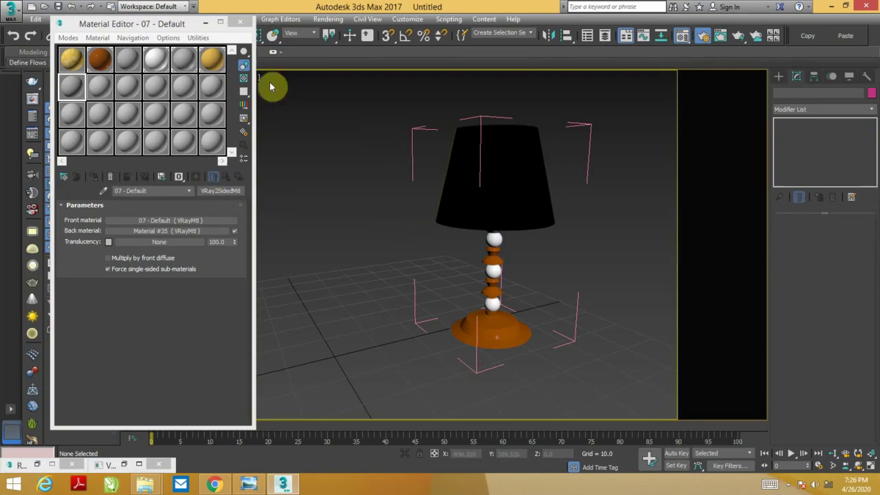
# Allow all selection types, select the lampshade and assign it the two-sided material
pyautogui.moveTo(175, 24); pyautogui.dragTo(176, 67)
pyautogui.click(117, 34)
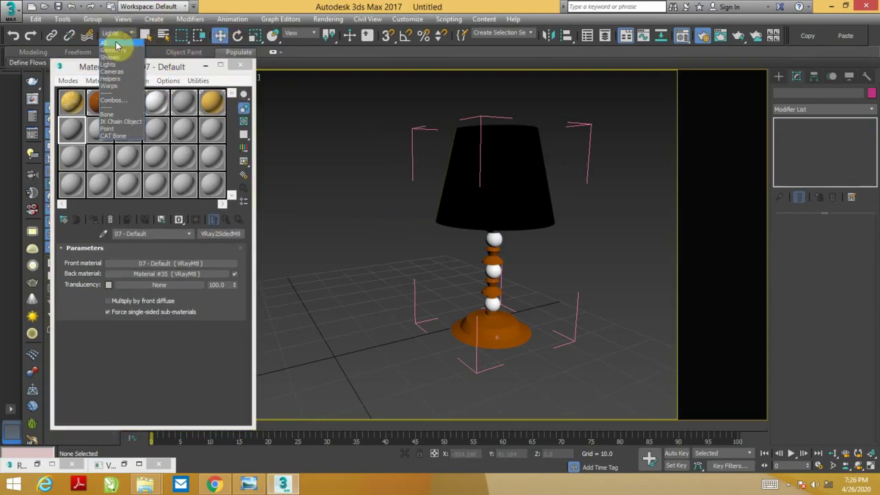
pyautogui.click(116, 43)
pyautogui.click(478, 200)
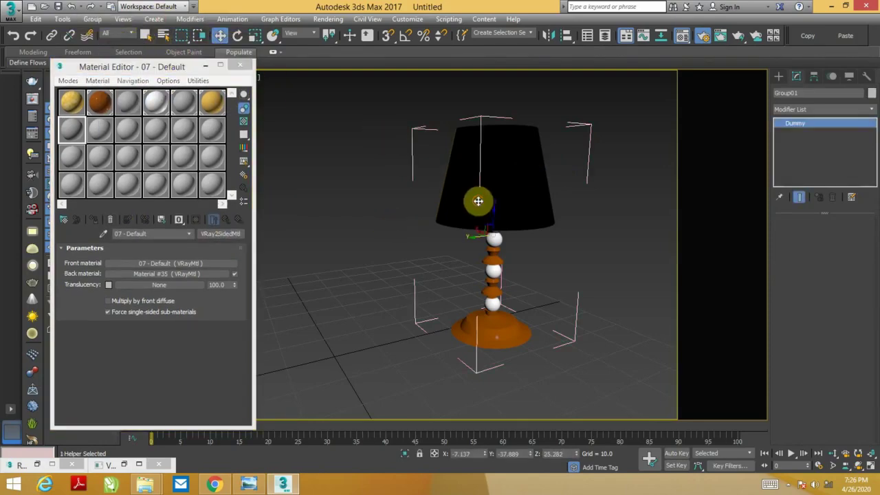
pyautogui.click(512, 209)
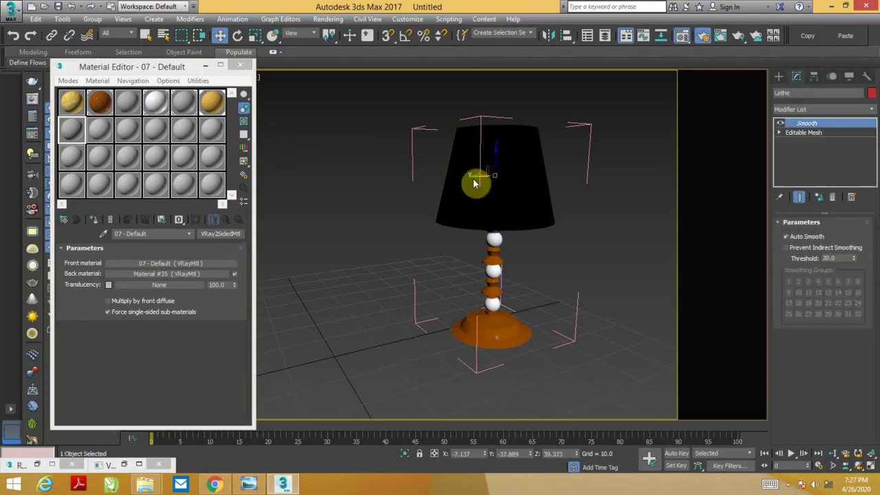
pyautogui.press('F4')
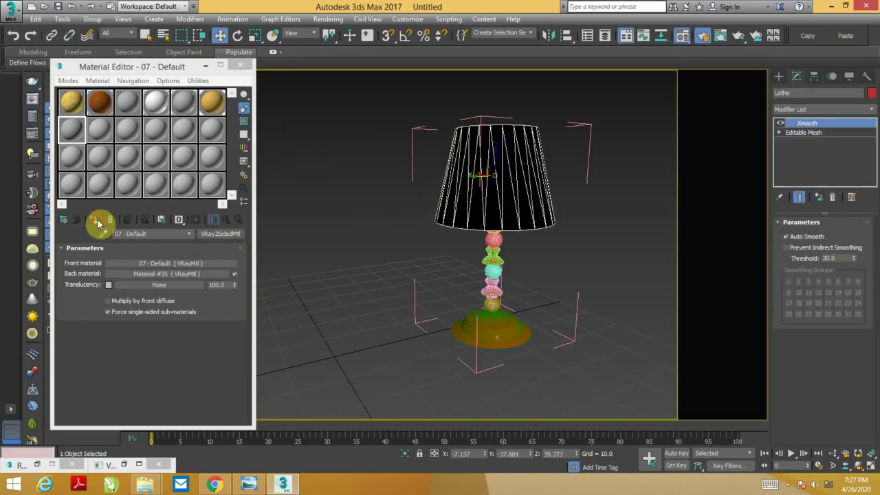
pyautogui.click(96, 220)
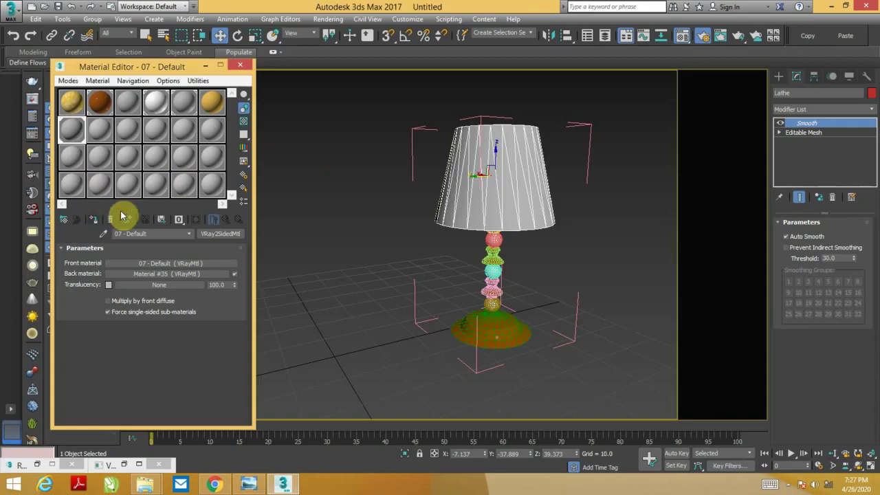
# Close the Material Editor, show shaded materials without edges and render the camera view in V-Ray
pyautogui.click(240, 66)
pyautogui.press('F4')
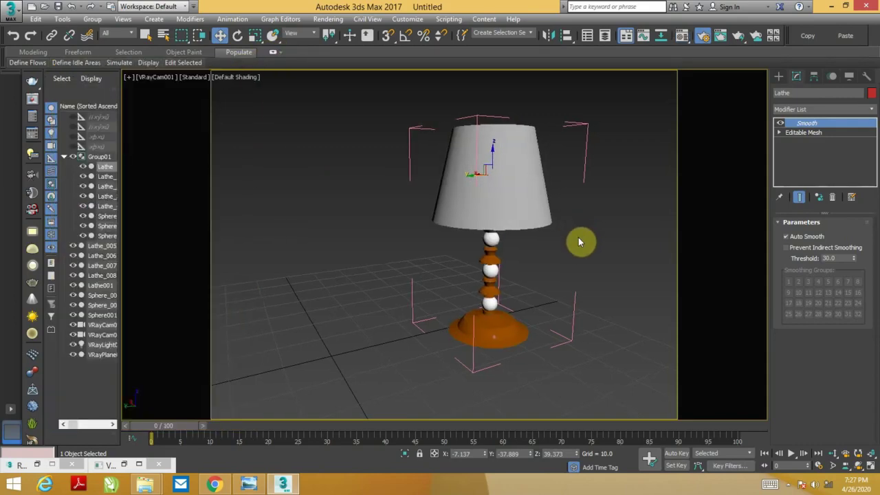
pyautogui.hotkey('shift', 'q')
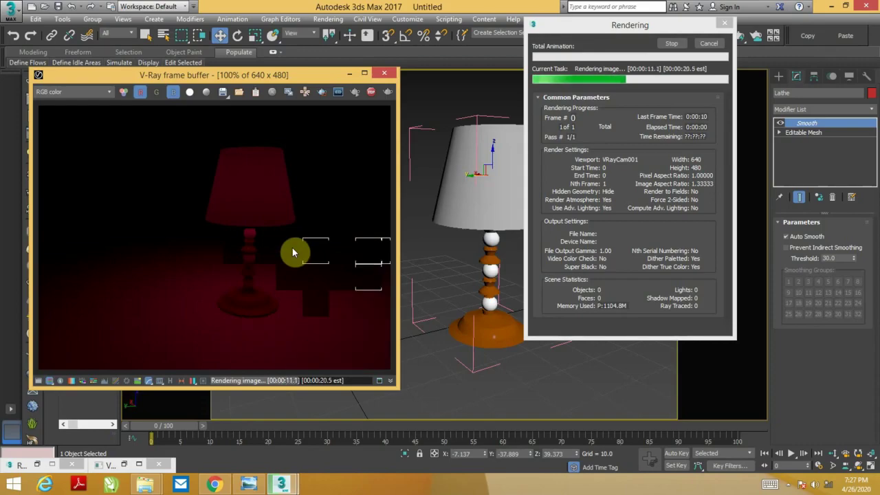
# Let the 22.8 s pink-red lamp render finish, close its window and deselect everything
pyautogui.moveTo(575, 28); pyautogui.dragTo(545, 40)
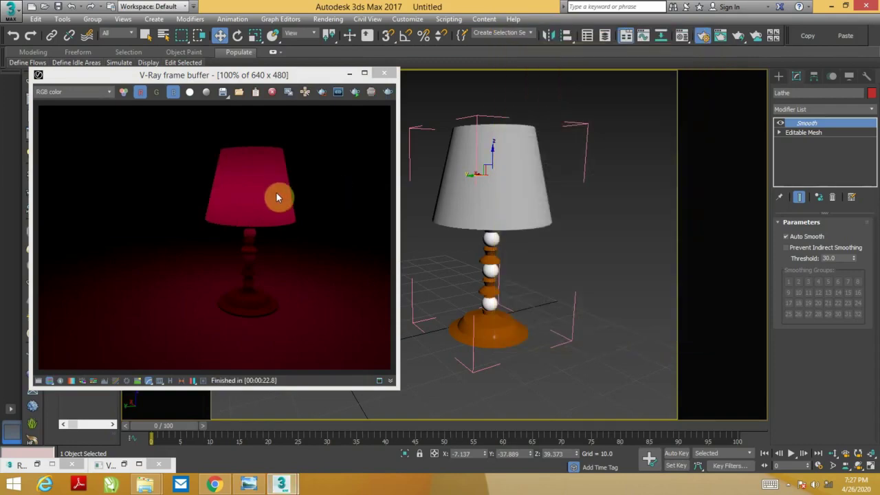
pyautogui.click(278, 204)
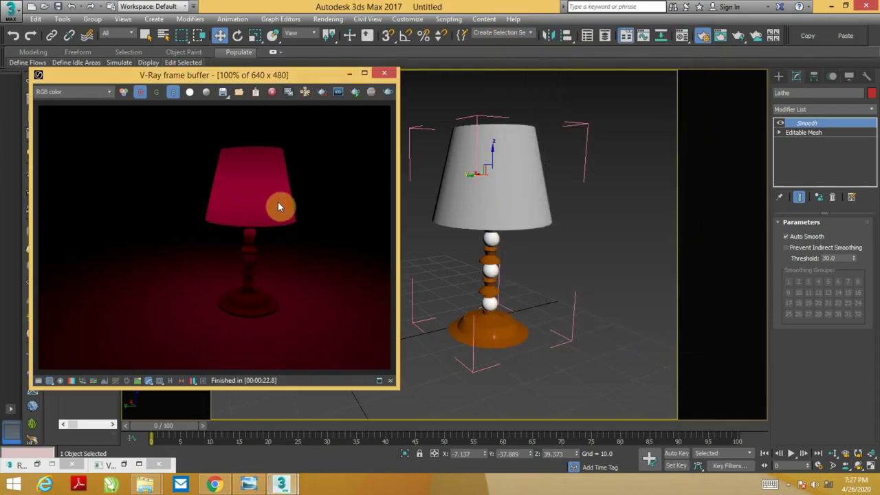
pyautogui.click(385, 73)
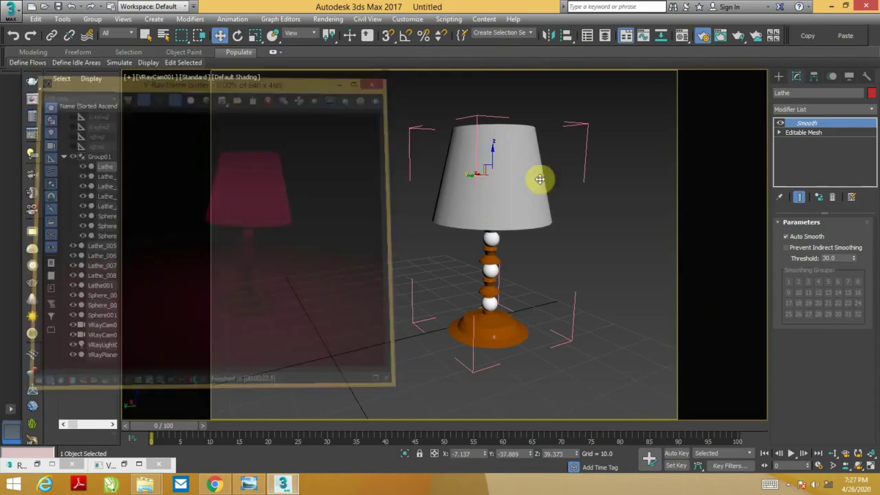
pyautogui.click(429, 107)
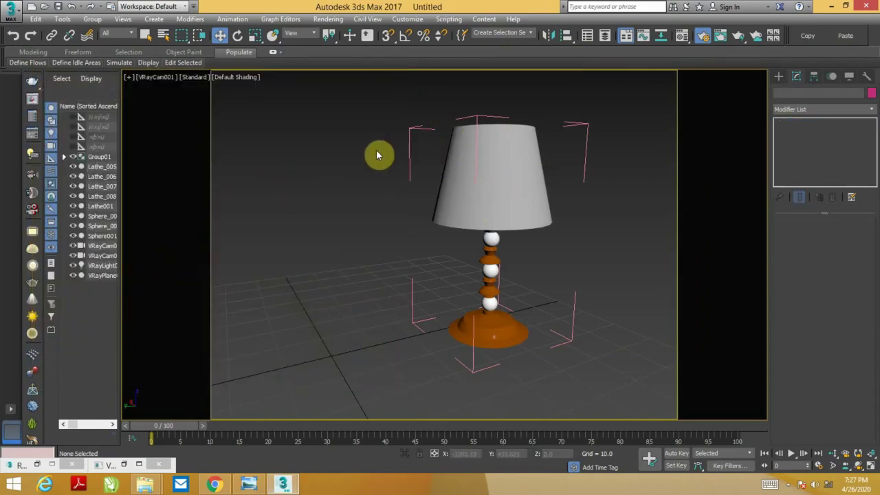
# Set the selection filter to Lights and box-select the VRayLight inside the lamp
pyautogui.press('m')
pyautogui.click(240, 64)
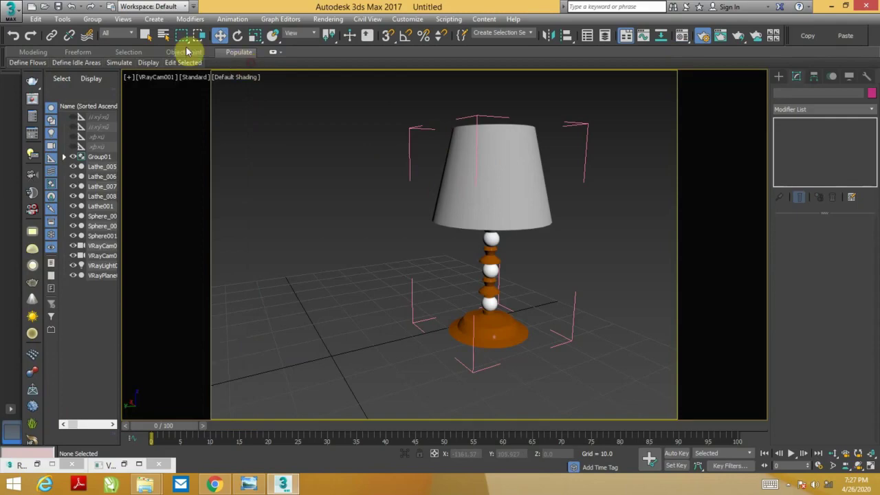
pyautogui.click(121, 33)
pyautogui.click(115, 72)
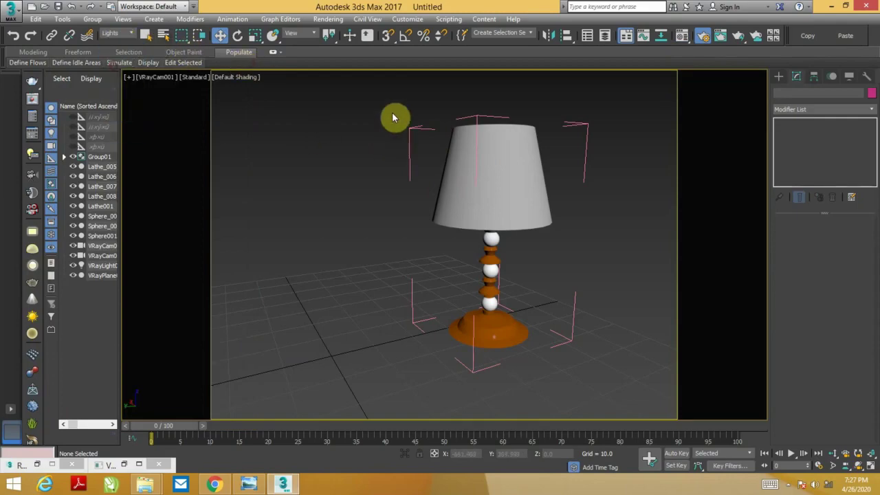
pyautogui.moveTo(393, 118); pyautogui.dragTo(620, 268)
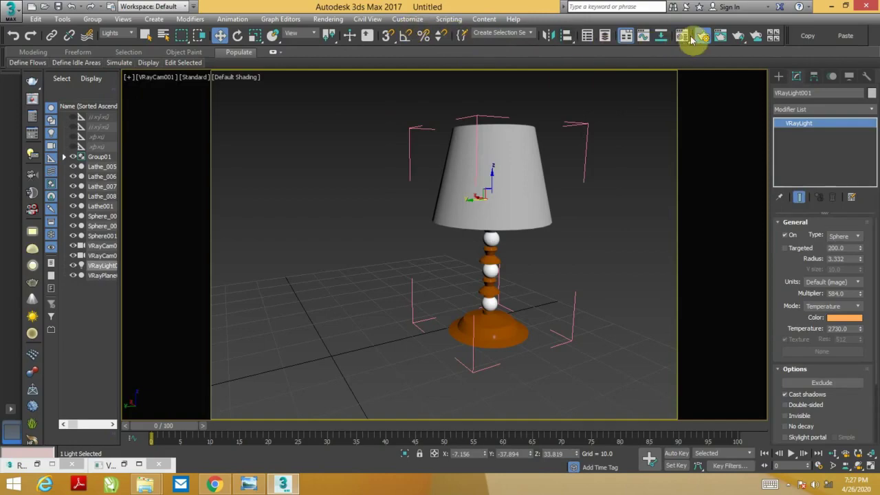
# Check the last rendered image, then start an interactive V-Ray render from Render Setup
pyautogui.click(721, 35)
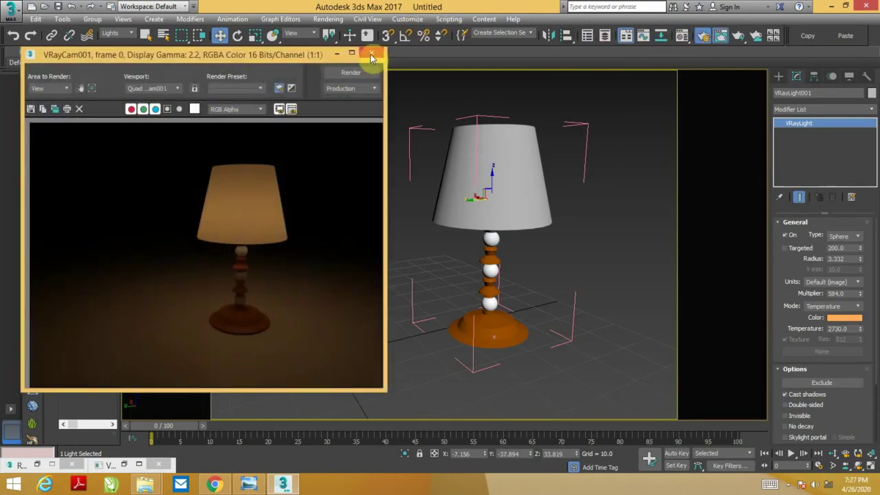
pyautogui.click(371, 54)
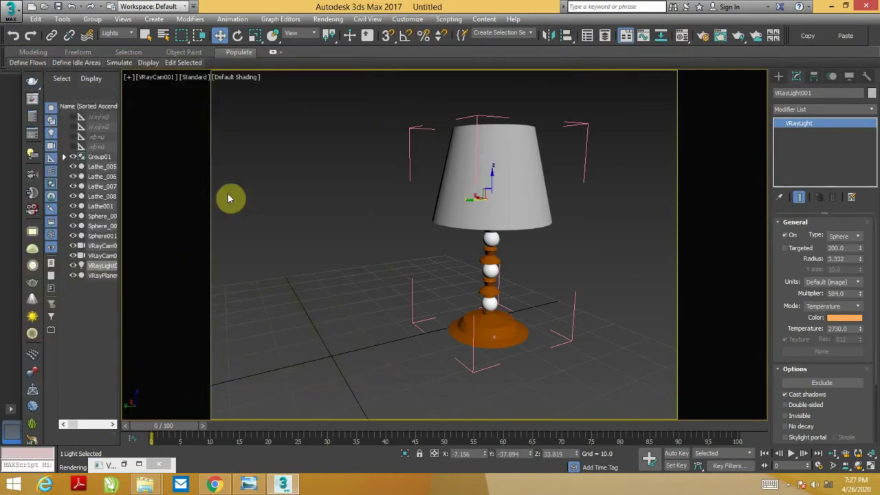
pyautogui.click(703, 36)
pyautogui.click(281, 211)
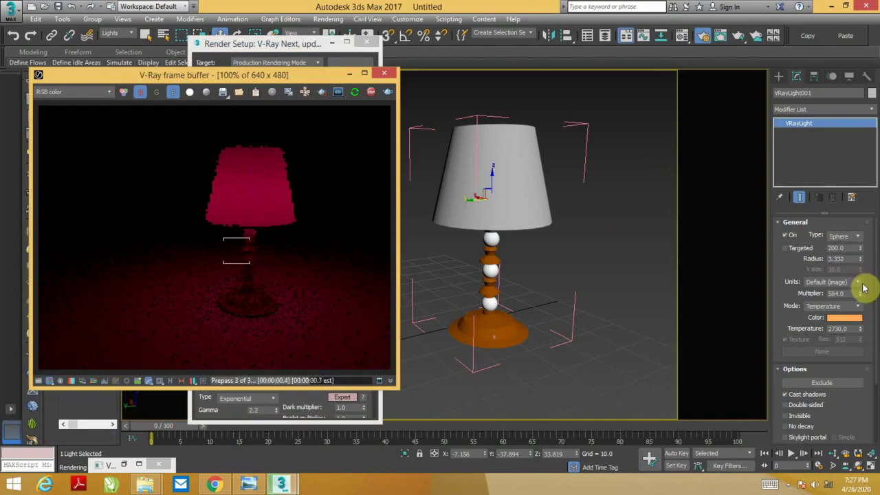
# Switch the VRayLight to Color mode with a pale warm yellow, multiplier 846, and close the render windows
pyautogui.moveTo(860, 293); pyautogui.dragTo(859, 210)
pyautogui.click(839, 306)
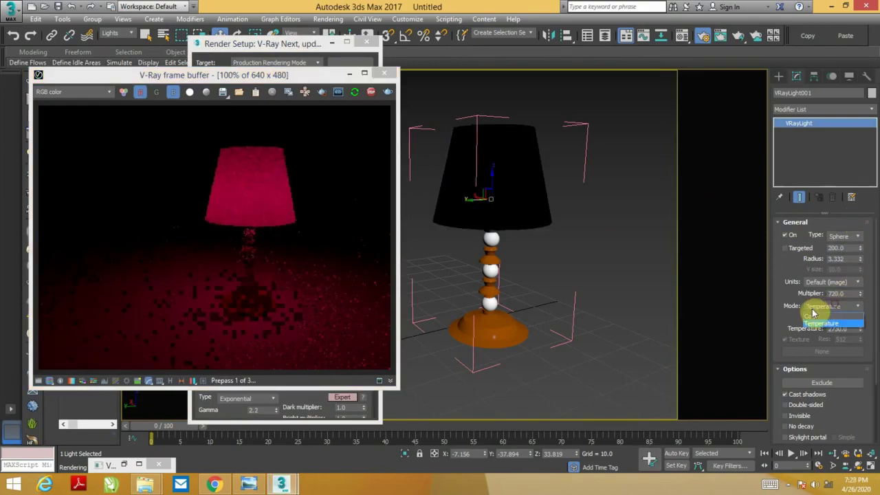
pyautogui.click(813, 315)
pyautogui.click(843, 316)
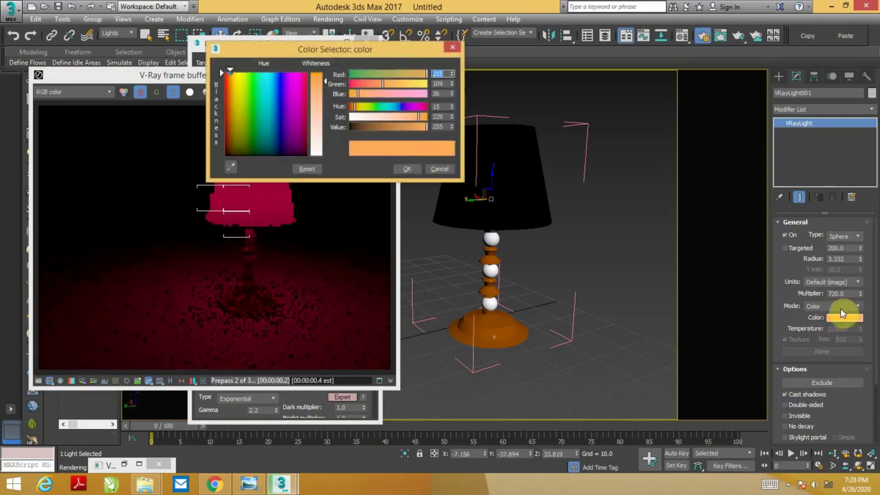
pyautogui.click(234, 73)
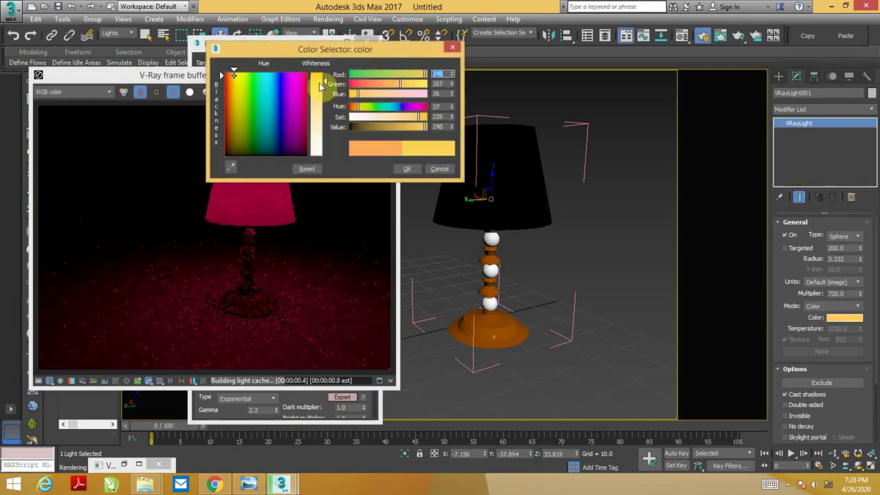
pyautogui.moveTo(320, 86); pyautogui.dragTo(330, 127)
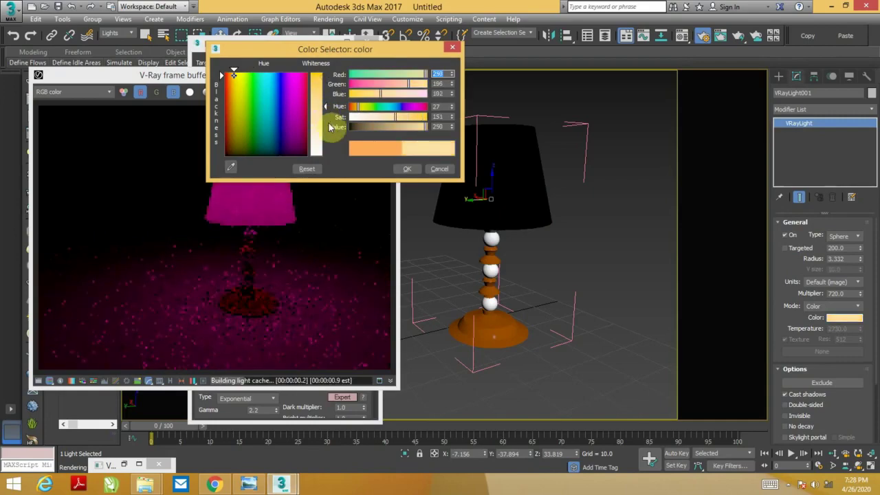
pyautogui.click(407, 168)
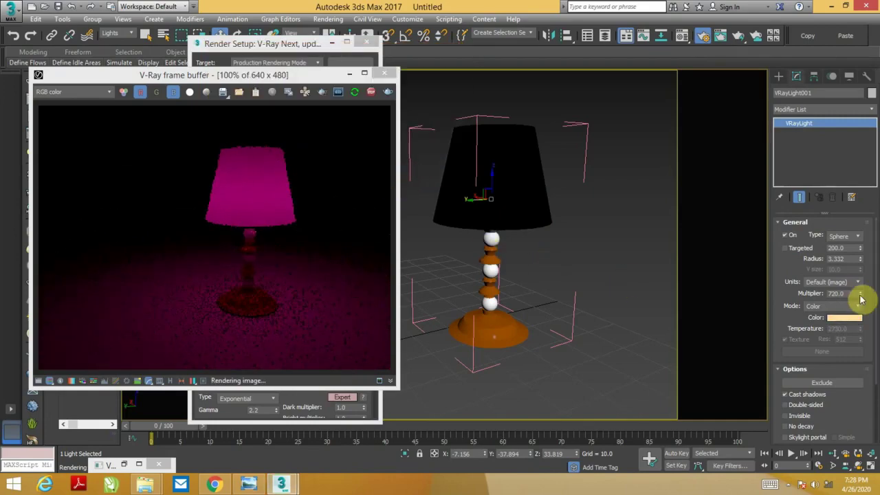
pyautogui.moveTo(859, 296); pyautogui.dragTo(857, 226)
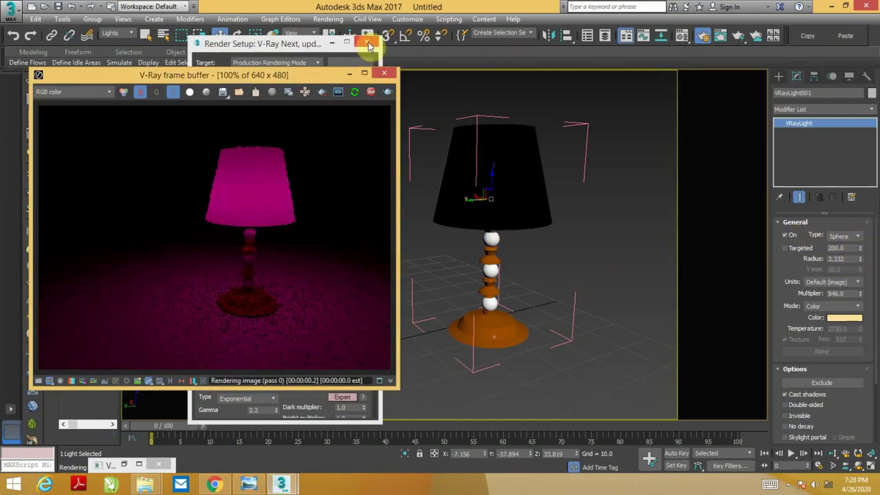
pyautogui.click(384, 74)
pyautogui.click(372, 23)
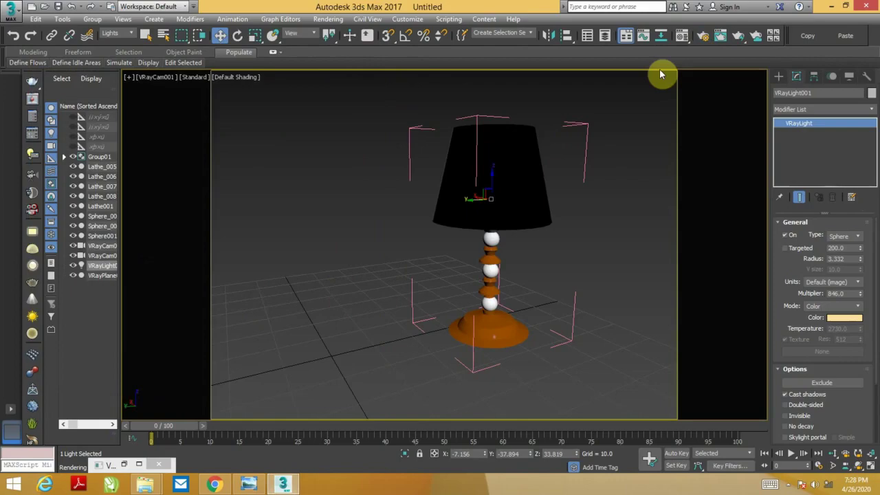
# Render the camera view, inspect the magenta-pink result full screen, then restore and reposition the window
pyautogui.hotkey('shift', 'q')
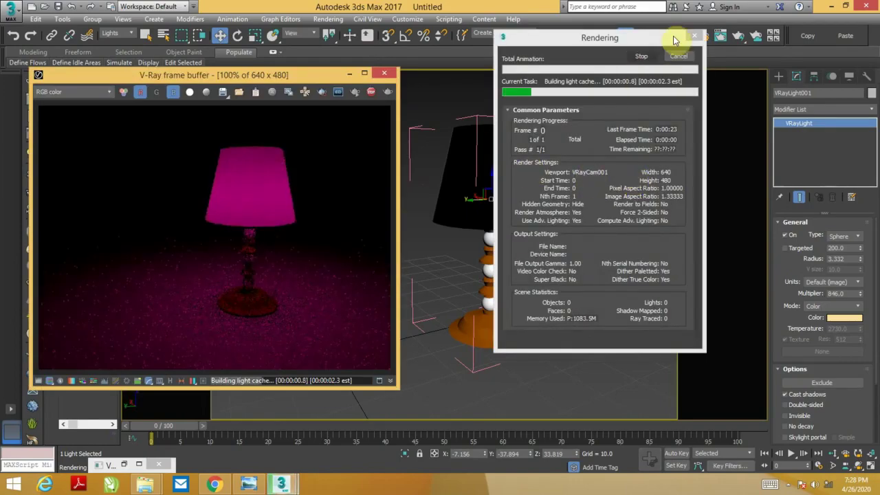
pyautogui.click(364, 73)
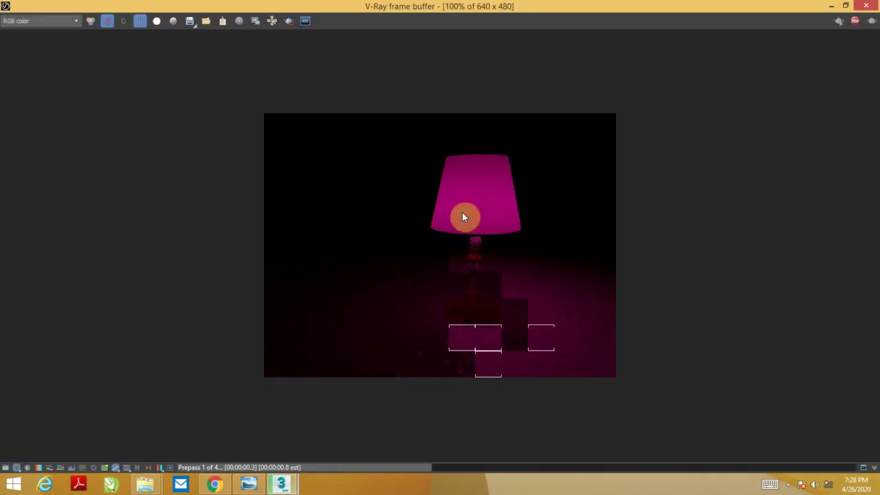
pyautogui.scroll(1, 465, 219)
pyautogui.scroll(-1, 470, 224)
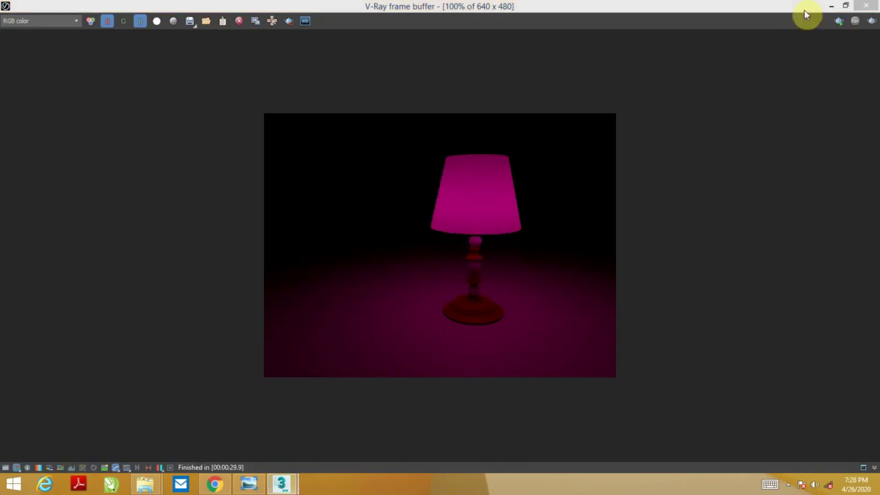
pyautogui.click(846, 6)
pyautogui.moveTo(242, 77); pyautogui.dragTo(233, 30)
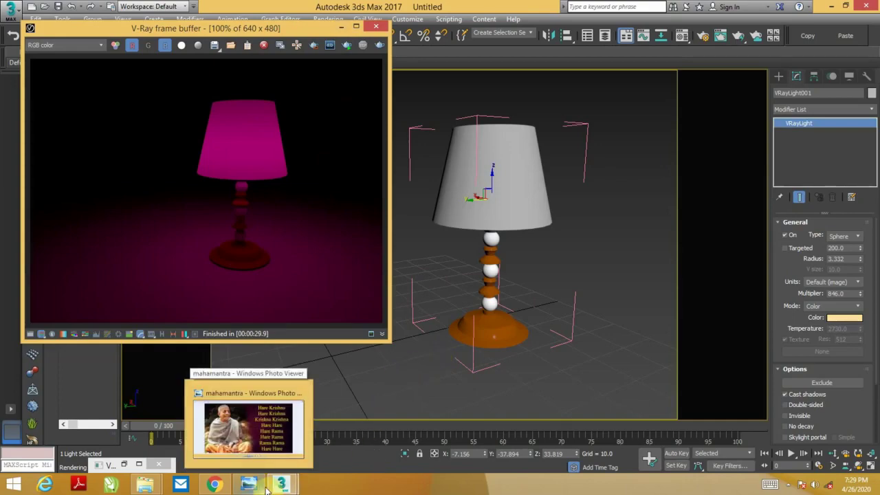
# Close the V-Ray frame buffer to return to the lamp scene viewport
pyautogui.click(376, 26)
pyautogui.click(789, 487)
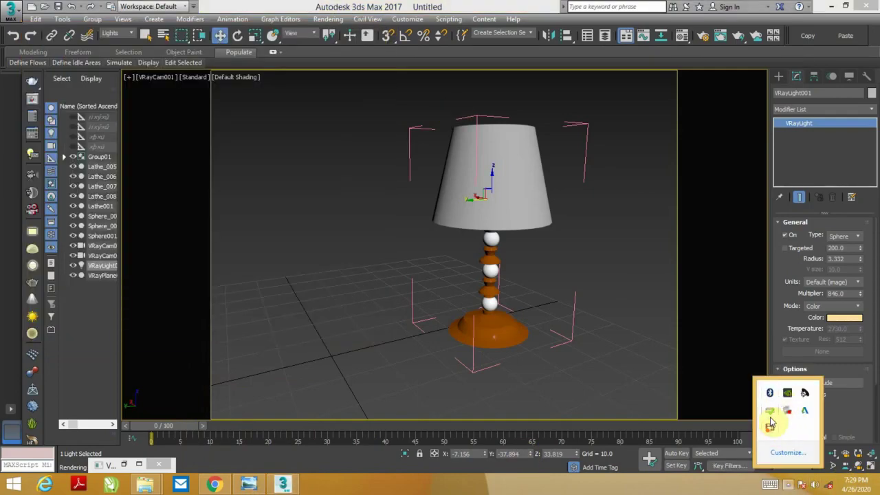
pyautogui.rightClick(770, 424)
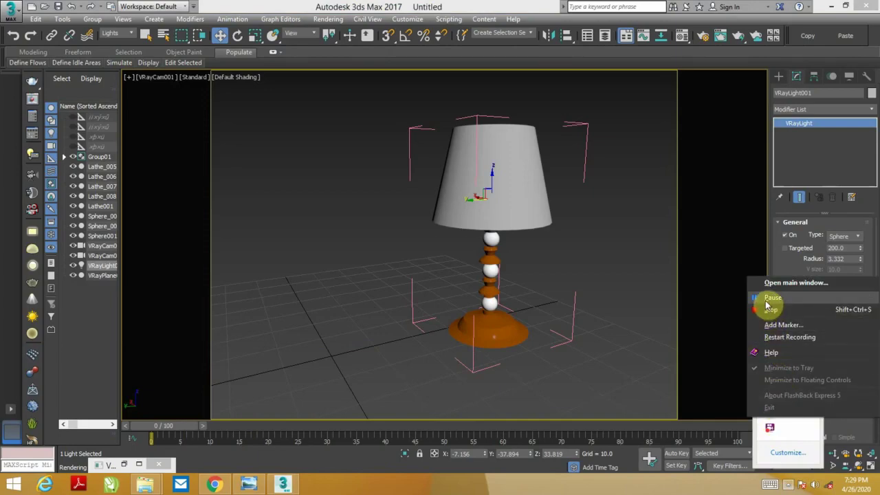